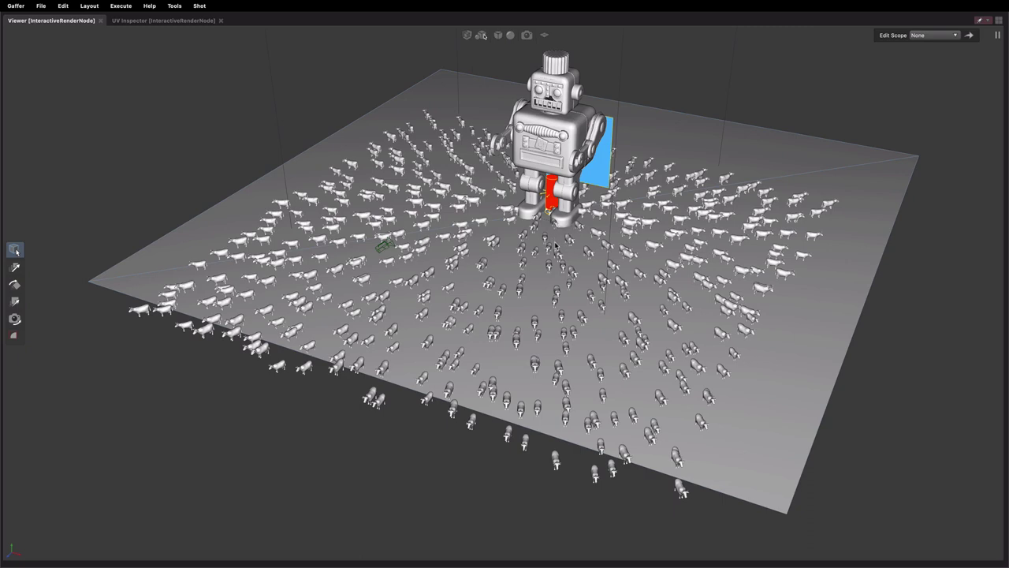
Step: Examine the cows crowding around the robot's feet and the overlapping cows in front of it
{"action": "middle_click_drag", "start_coordinate": [554, 245], "coordinate": [545, 255], "text": "alt"}
{"action": "right_click_drag", "start_coordinate": [588, 224], "coordinate": [930, 150], "text": "alt"}
{"action": "middle_click_drag", "start_coordinate": [599, 207], "coordinate": [546, 384], "text": "alt"}
{"action": "left_click_drag", "start_coordinate": [547, 385], "coordinate": [438, 331], "text": "alt"}
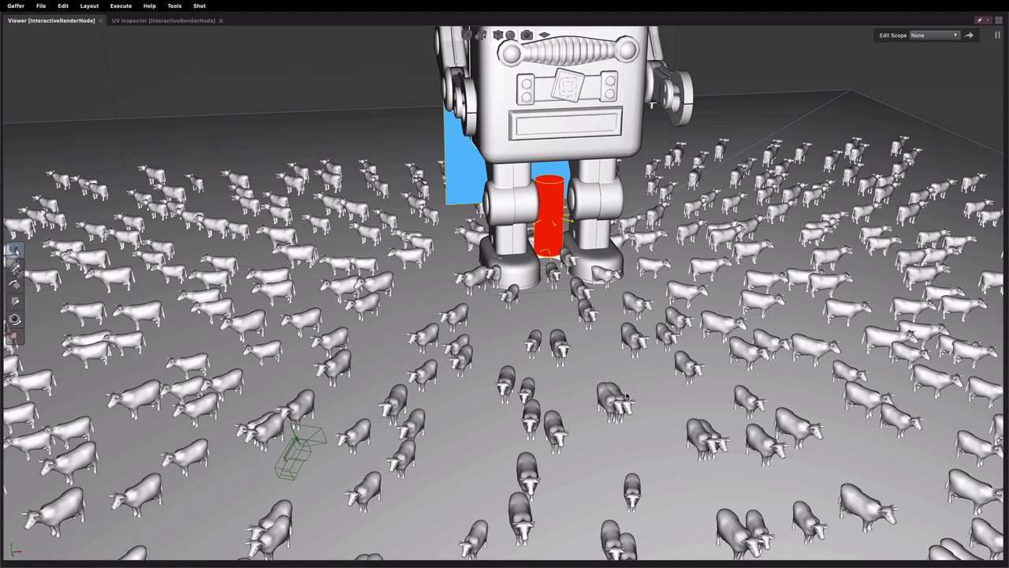
{"action": "middle_click_drag", "start_coordinate": [564, 264], "coordinate": [546, 298], "text": "alt"}
{"action": "right_click_drag", "start_coordinate": [546, 302], "coordinate": [722, 289], "text": "alt"}
{"action": "left_click_drag", "start_coordinate": [724, 368], "coordinate": [550, 375], "text": "alt"}
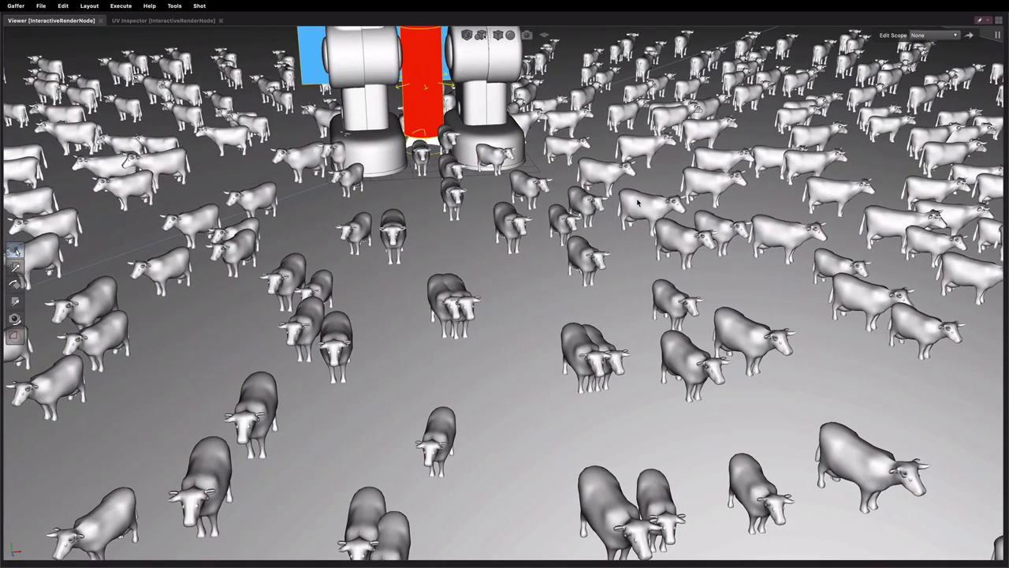
{"action": "scroll", "coordinate": [612, 215], "scroll_direction": "down", "scroll_amount": 5}
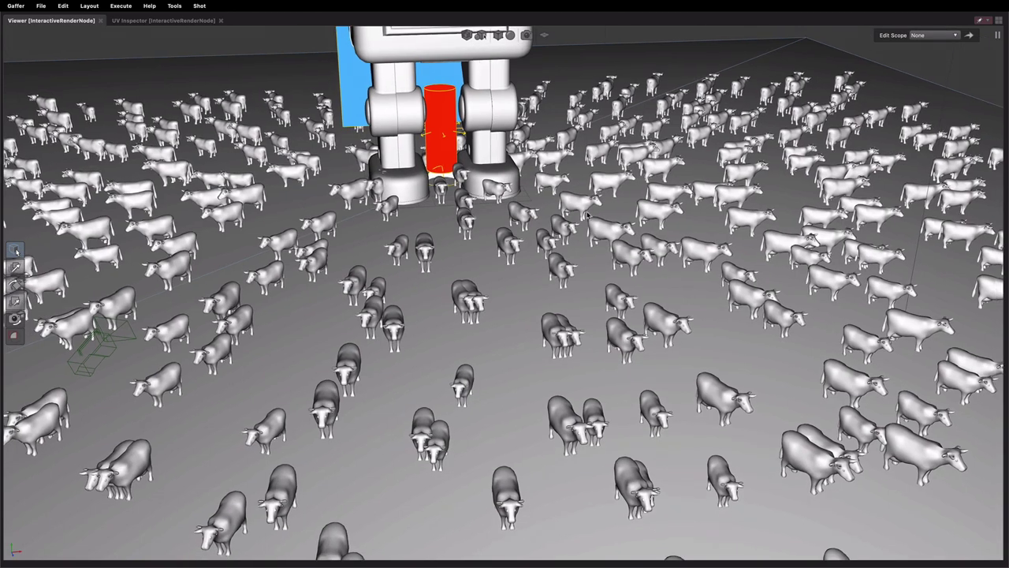
{"action": "scroll", "coordinate": [629, 225], "scroll_direction": "up", "scroll_amount": 1}
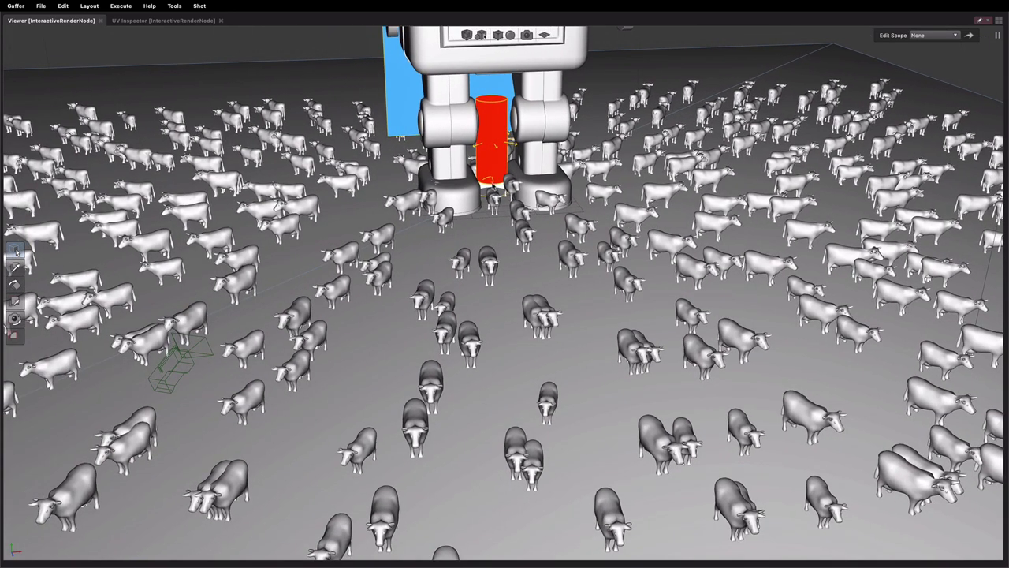
Step: Select one cow of the overlapping pair in front of the robot, activate the Translate tool, and restore the multi-panel layout
{"action": "left_click", "coordinate": [541, 308]}
{"action": "key", "text": "w"}
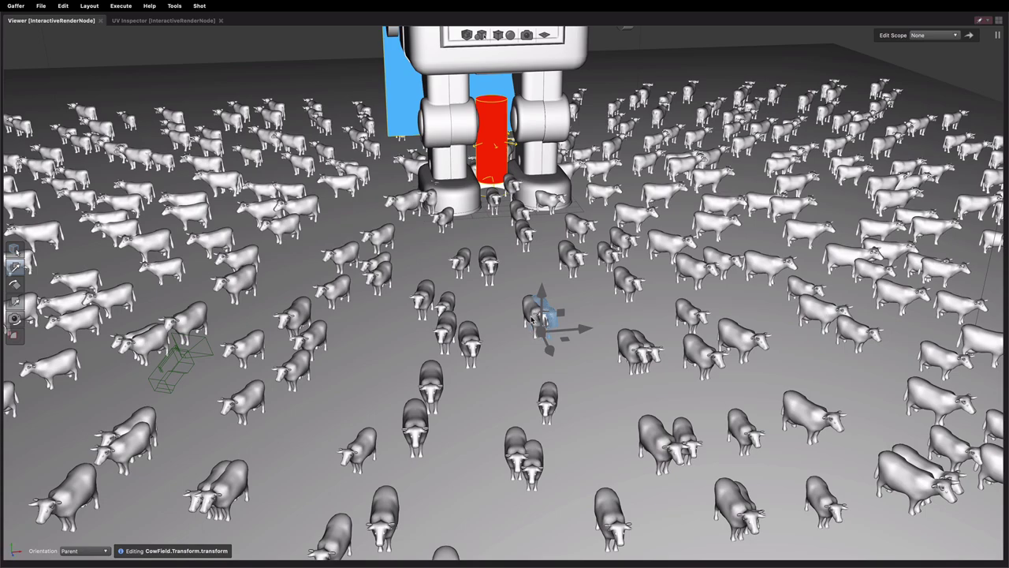
{"action": "key", "text": "grave"}
Step: Add a second Transform node below the existing Transform and filter it to cow location 158
{"action": "middle_click_drag", "start_coordinate": [440, 433], "coordinate": [491, 403]}
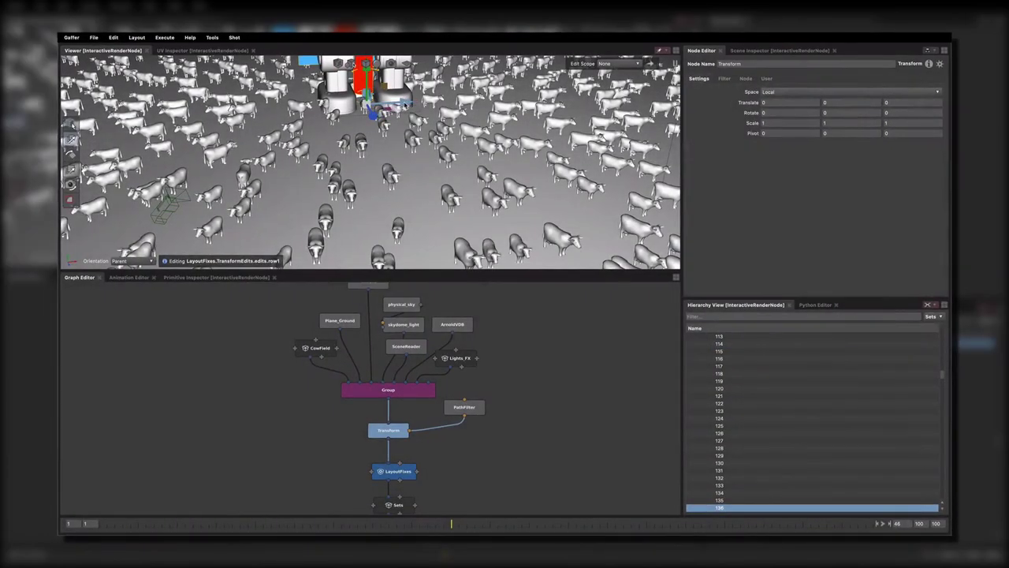
{"action": "left_click", "coordinate": [396, 111]}
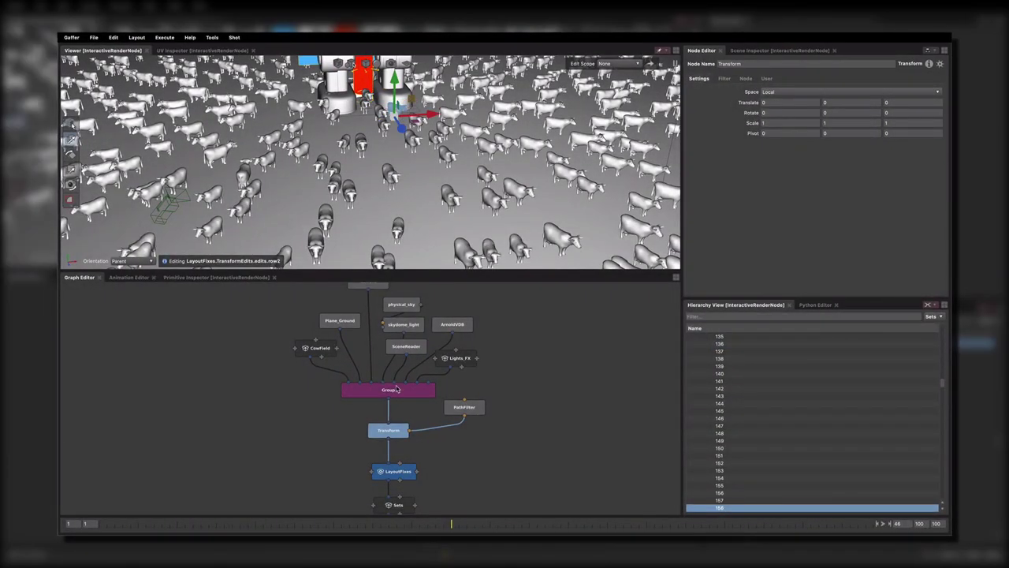
{"action": "key", "text": "Tab"}
{"action": "type", "text": "tra"}
{"action": "key", "text": "Return"}
{"action": "left_click_drag", "start_coordinate": [397, 436], "coordinate": [396, 417]}
{"action": "left_click", "coordinate": [426, 441]}
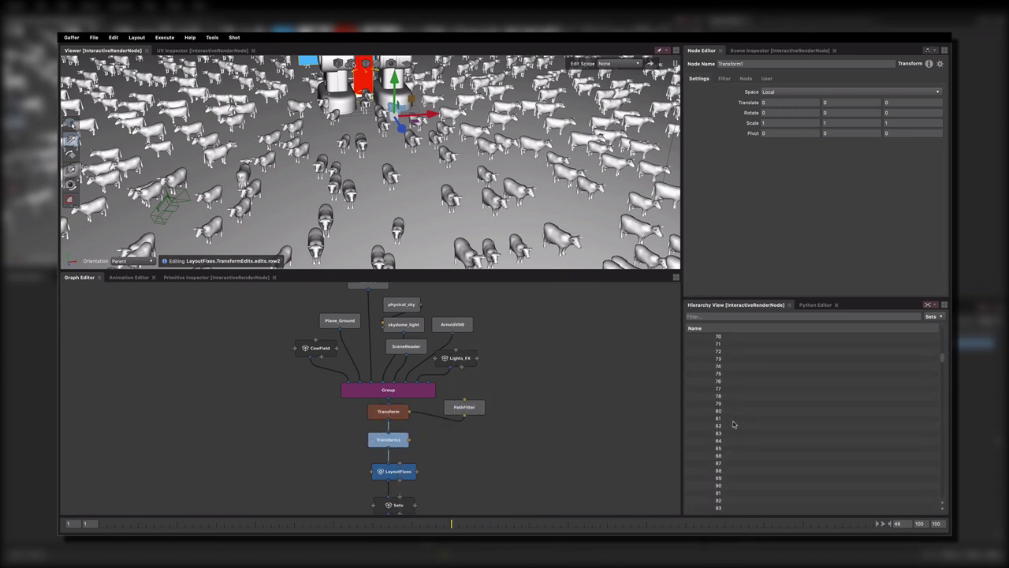
{"action": "scroll", "coordinate": [729, 437], "scroll_direction": "down", "scroll_amount": 6}
{"action": "left_click_drag", "start_coordinate": [718, 346], "coordinate": [395, 440]}
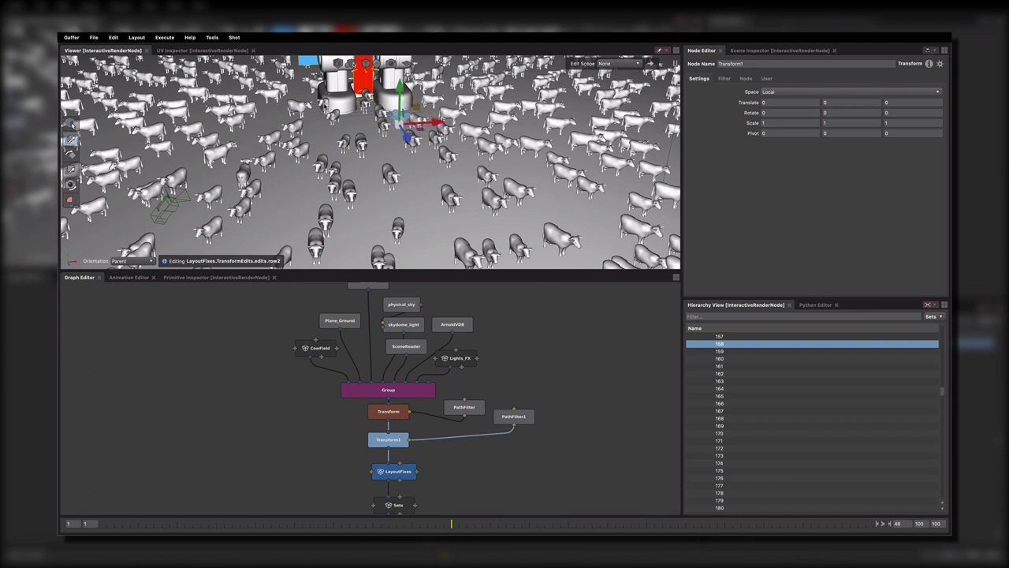
Step: Add a third Transform node to the chain between the second Transform and LayoutFixes
{"action": "key", "text": "Up"}
{"action": "key", "text": "Up"}
{"action": "key", "text": "Tab"}
{"action": "type", "text": "tra"}
{"action": "key", "text": "Return"}
{"action": "key", "text": "Escape"}
{"action": "left_click_drag", "start_coordinate": [342, 469], "coordinate": [388, 447]}
{"action": "scroll", "coordinate": [496, 448], "scroll_direction": "down", "scroll_amount": 5}
{"action": "left_click_drag", "start_coordinate": [386, 346], "coordinate": [535, 456]}
{"action": "left_click_drag", "start_coordinate": [457, 423], "coordinate": [451, 447]}
{"action": "left_click", "coordinate": [451, 436]}
Step: Filter the third Transform to cow location 156 and move that cow sideways beside the robot's foot
{"action": "scroll", "coordinate": [719, 426], "scroll_direction": "down", "scroll_amount": 15}
{"action": "left_click", "coordinate": [719, 337]}
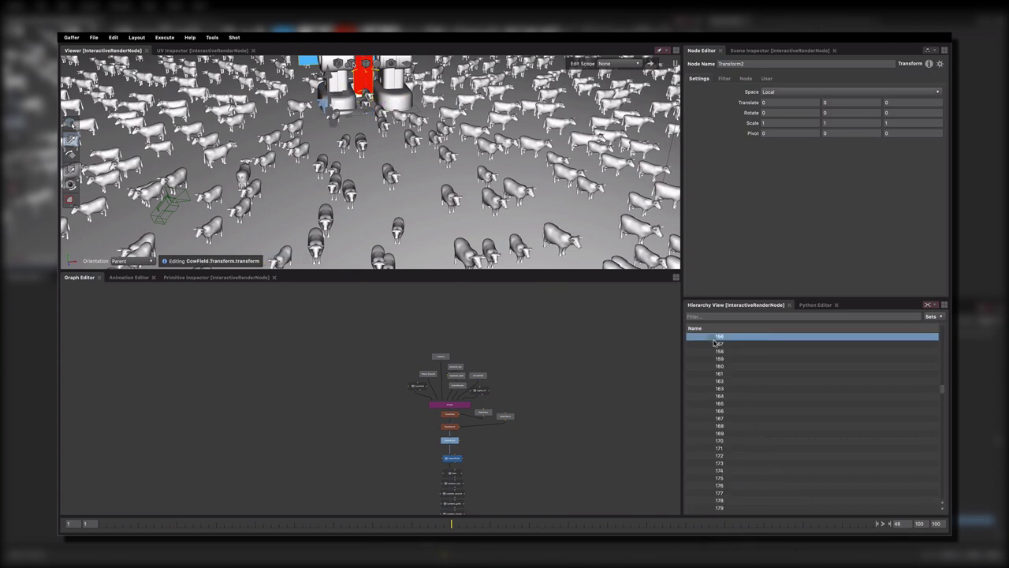
{"action": "left_click_drag", "start_coordinate": [455, 444], "coordinate": [453, 441]}
{"action": "left_click_drag", "start_coordinate": [331, 121], "coordinate": [306, 122]}
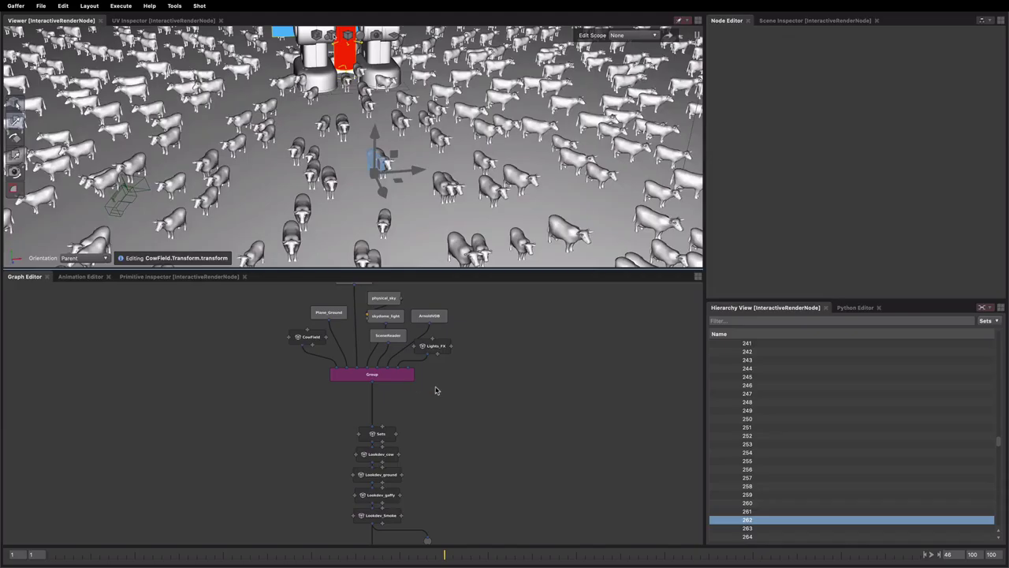
Step: Add an EditScope node between Group and Sets, and name it LayoutFixes
{"action": "left_click", "coordinate": [380, 377]}
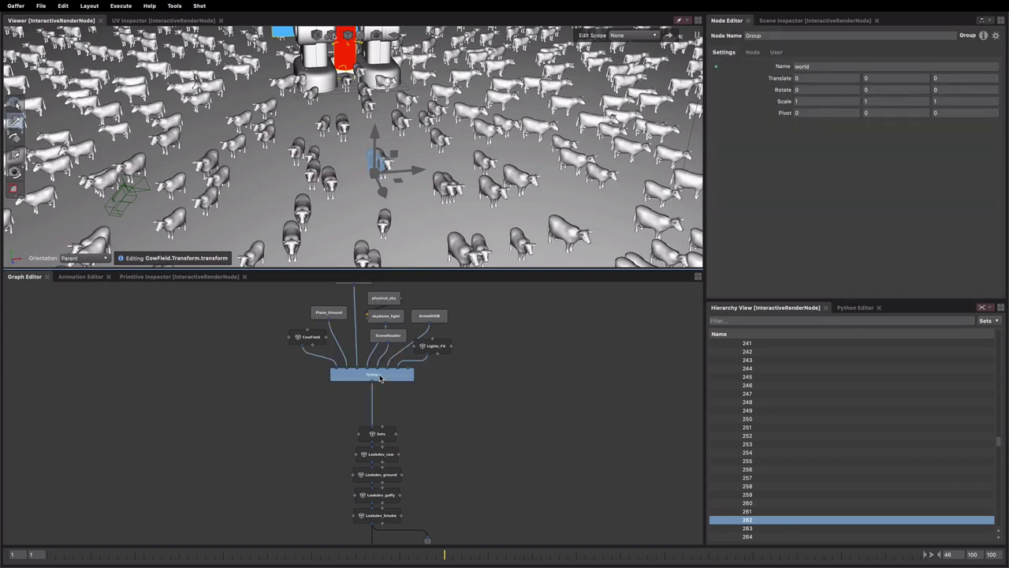
{"action": "key", "text": "Tab"}
{"action": "type", "text": "edit"}
{"action": "key", "text": "Return"}
{"action": "double_click", "coordinate": [782, 33]}
{"action": "type", "text": "Li"}
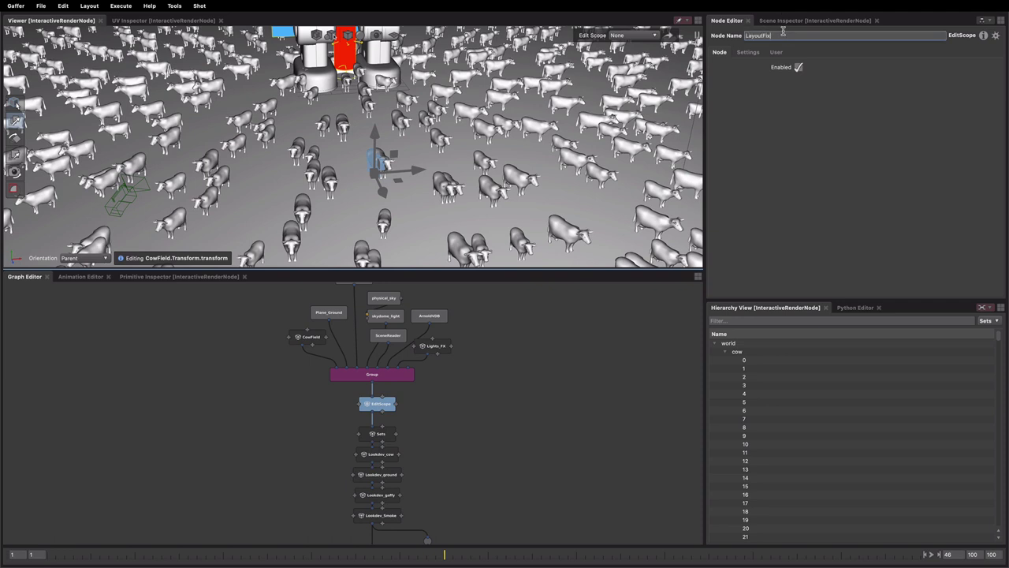
{"action": "type", "text": "youtFixes"}
{"action": "left_click", "coordinate": [571, 379]}
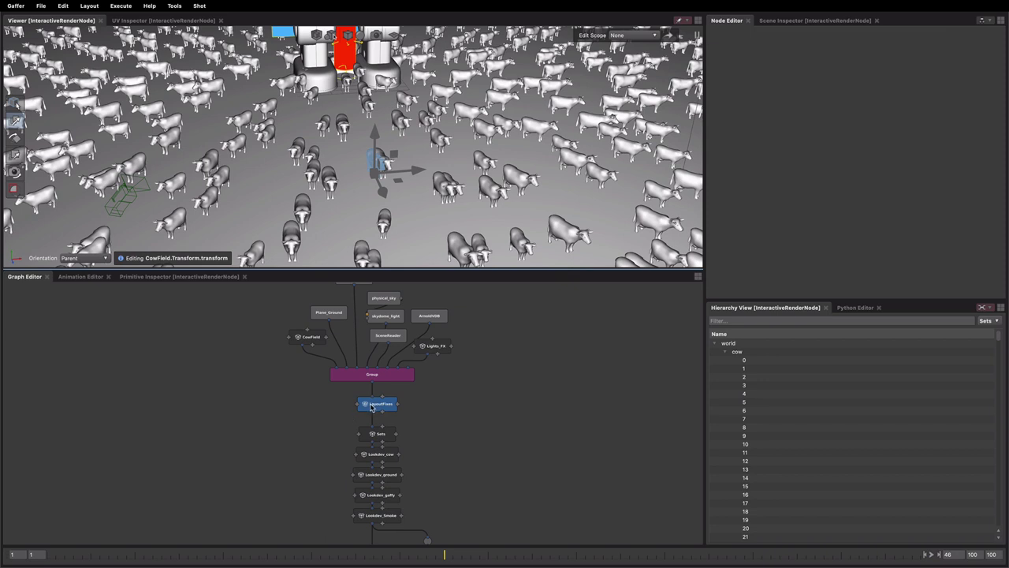
Step: Expand the viewer to fill the window and set its edit scope to LayoutFixes
{"action": "scroll", "coordinate": [372, 406], "scroll_direction": "up", "scroll_amount": 5}
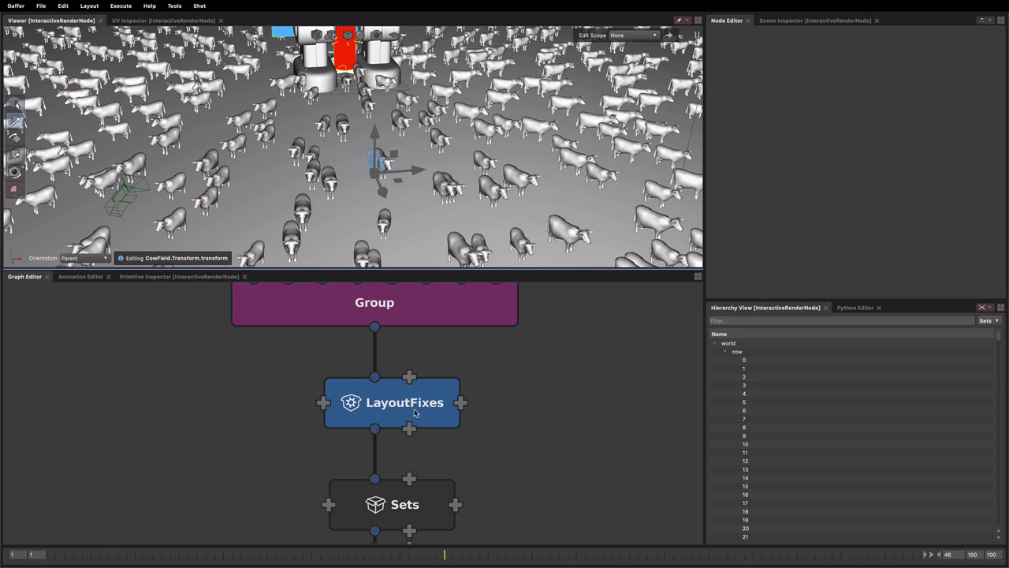
{"action": "scroll", "coordinate": [386, 396], "scroll_direction": "down", "scroll_amount": 3}
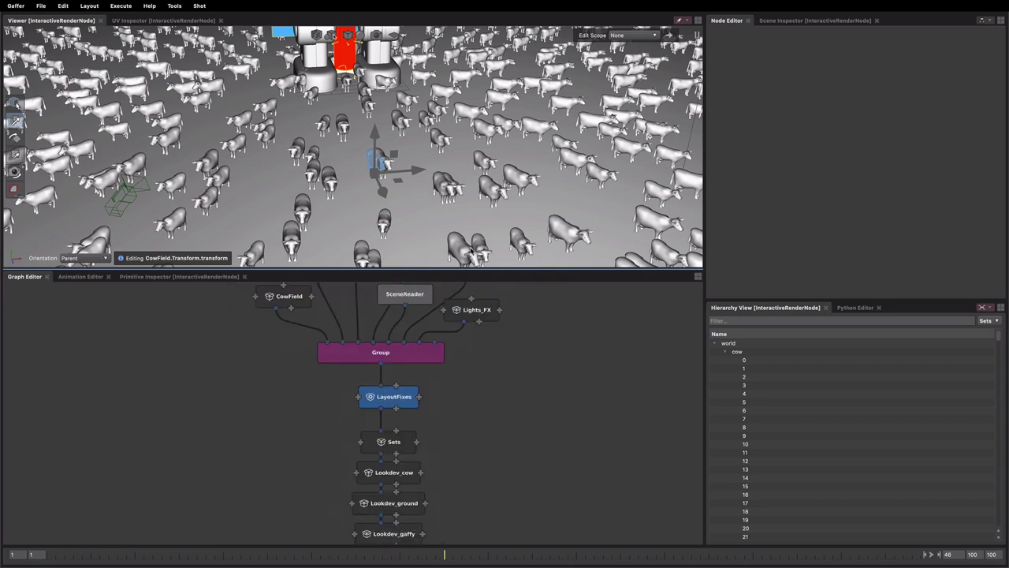
{"action": "left_click", "coordinate": [439, 168]}
{"action": "key", "text": "space"}
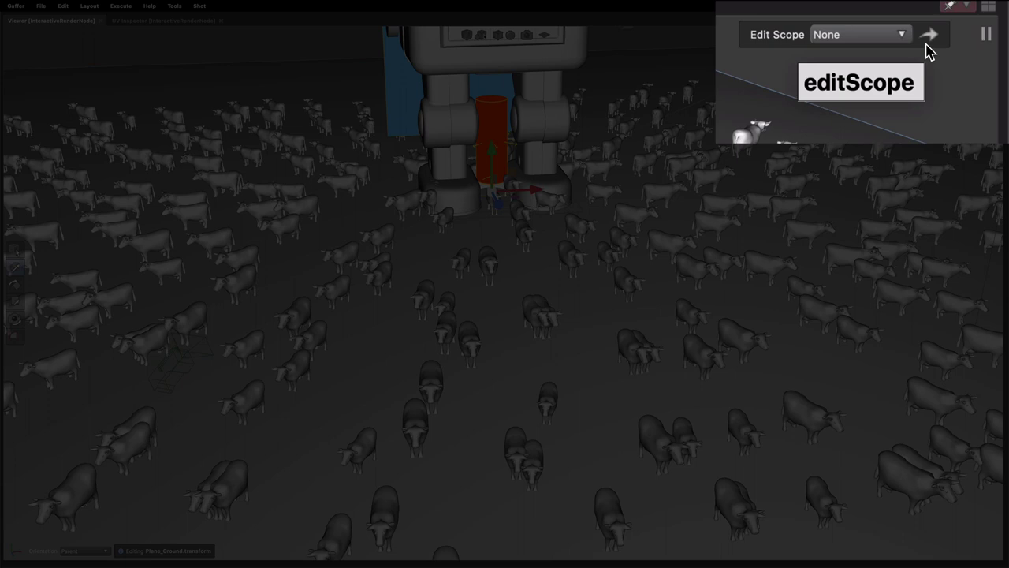
{"action": "left_click", "coordinate": [827, 36]}
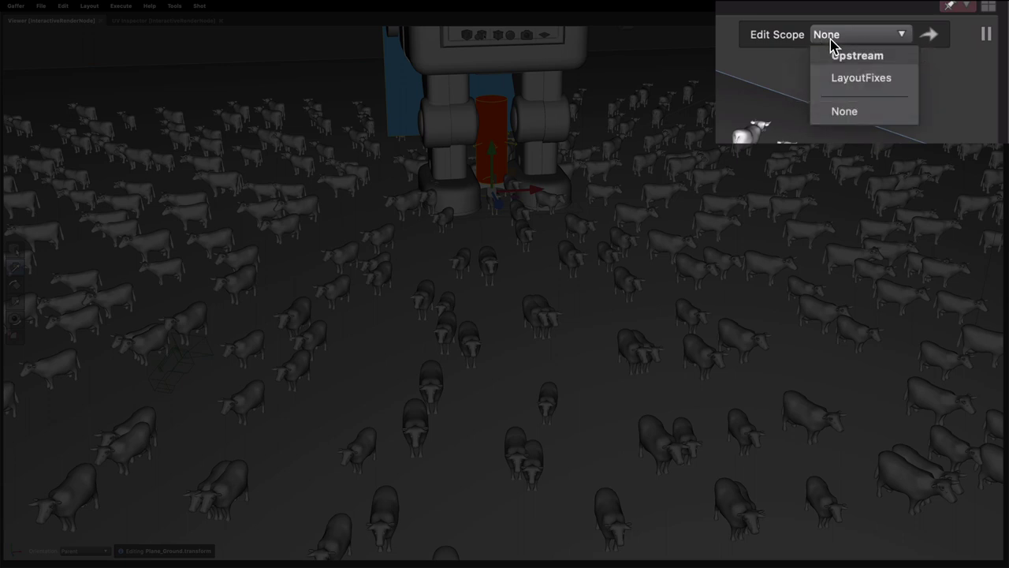
{"action": "left_click", "coordinate": [838, 78]}
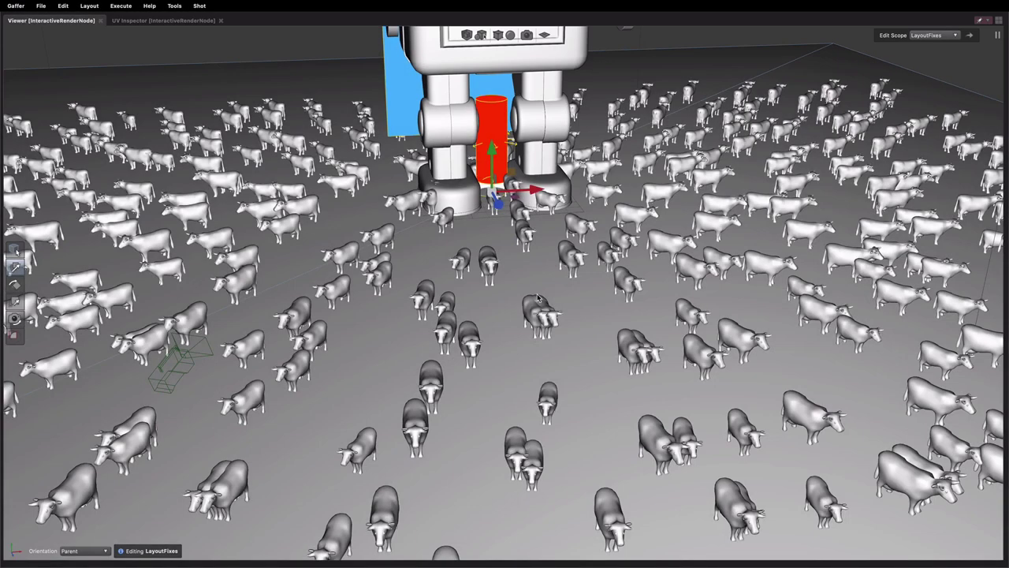
Step: Move the two cows crowding the robot's foot beside the red cylinder clear of the foot
{"action": "left_click", "coordinate": [538, 299]}
{"action": "left_click", "coordinate": [488, 261]}
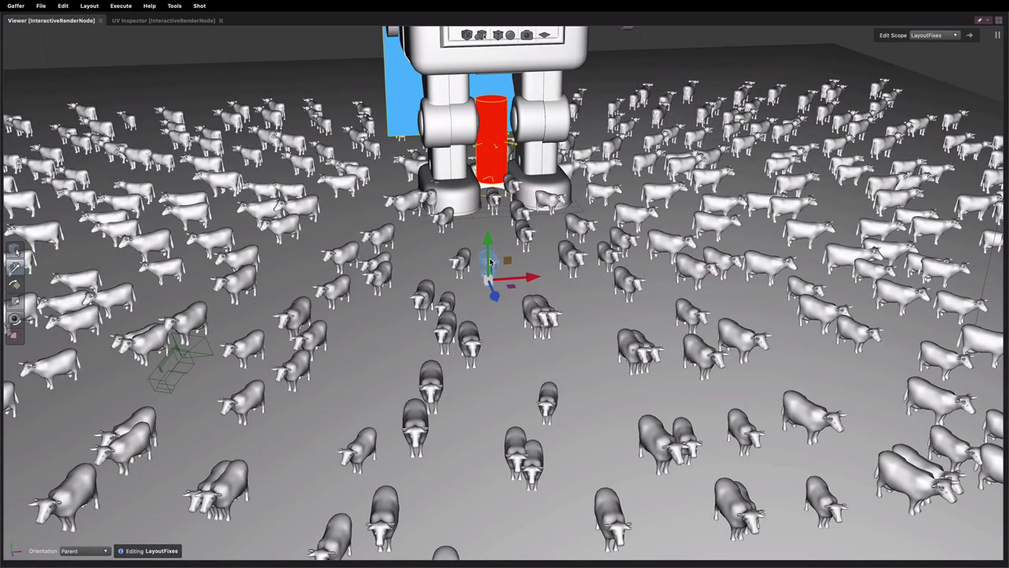
{"action": "left_click", "coordinate": [512, 185]}
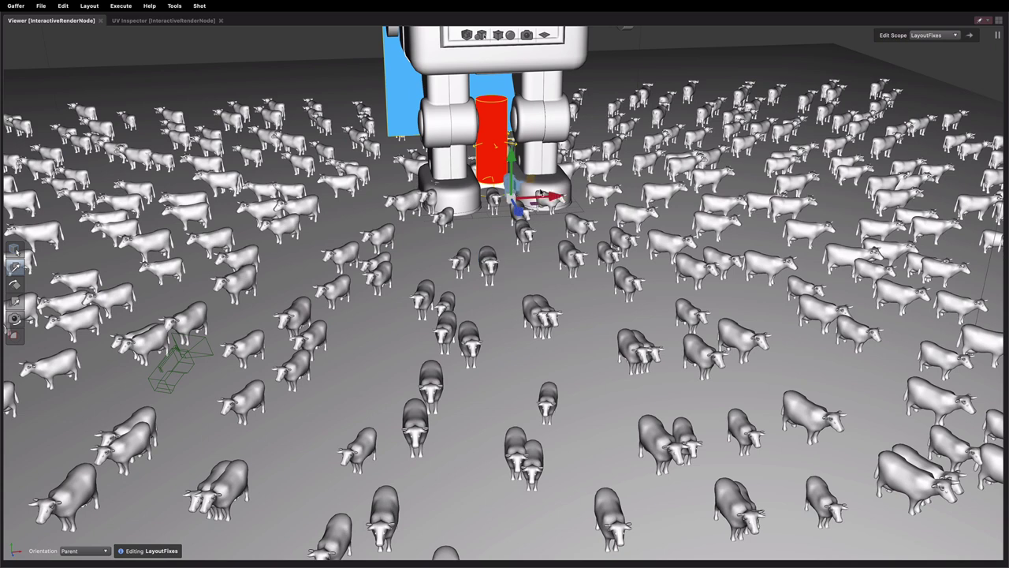
{"action": "left_click_drag", "start_coordinate": [558, 196], "coordinate": [551, 196]}
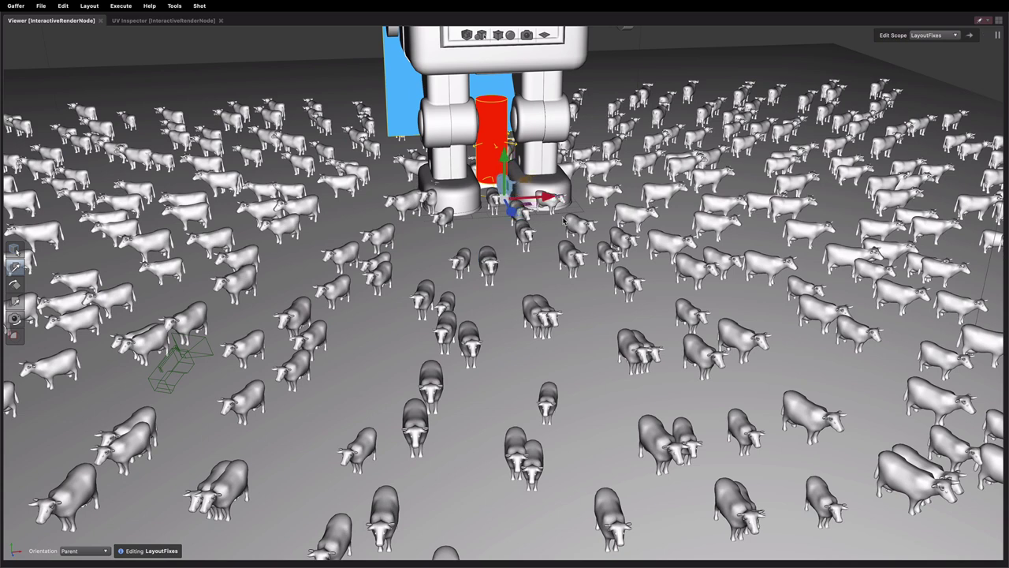
{"action": "left_click", "coordinate": [553, 209]}
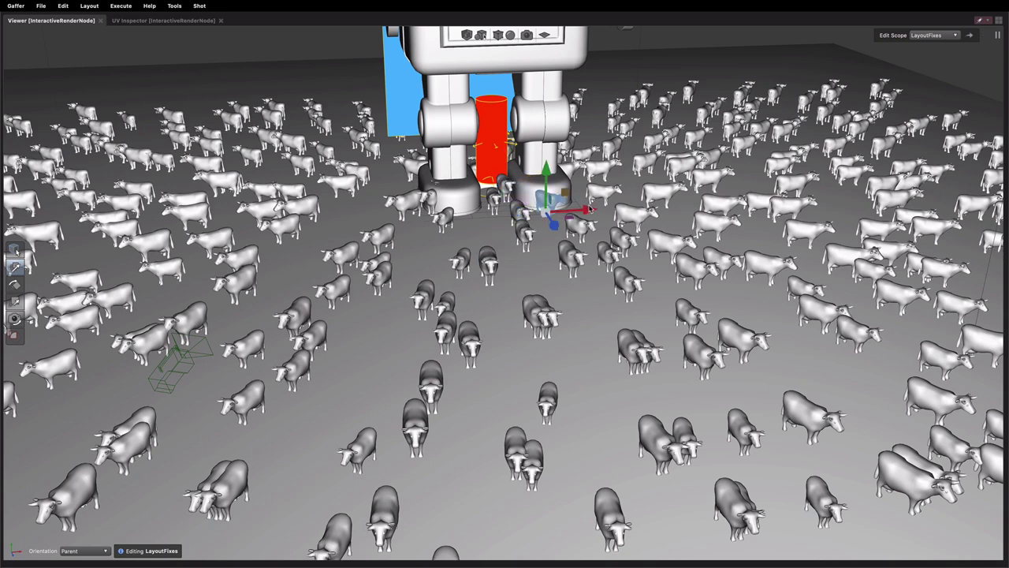
{"action": "left_click_drag", "start_coordinate": [580, 210], "coordinate": [551, 231]}
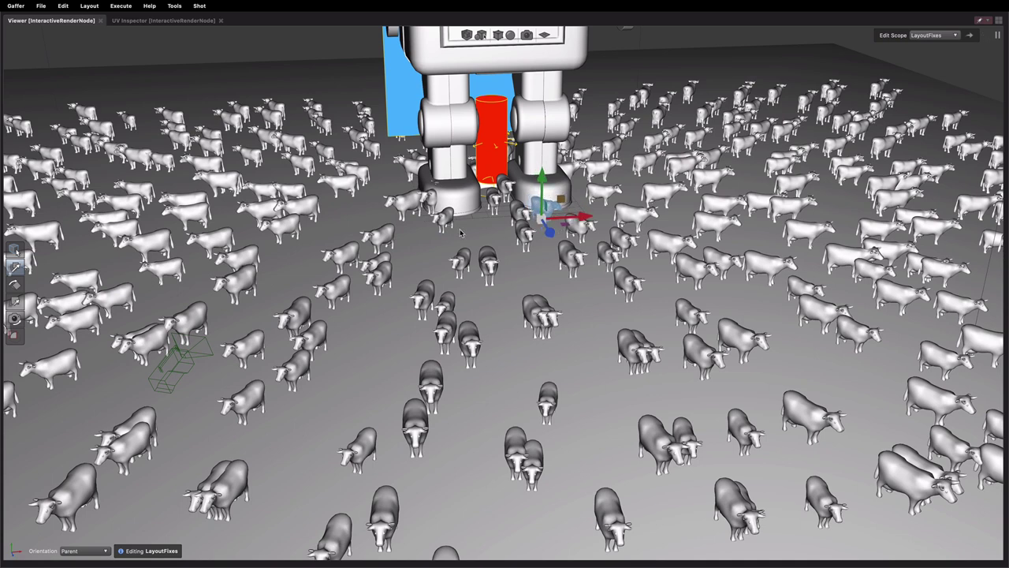
Step: Prune /world/cow/241 from the overlapping pair in front of the robot and one cow from the neighbouring overlapping pair
{"action": "left_click", "coordinate": [544, 306]}
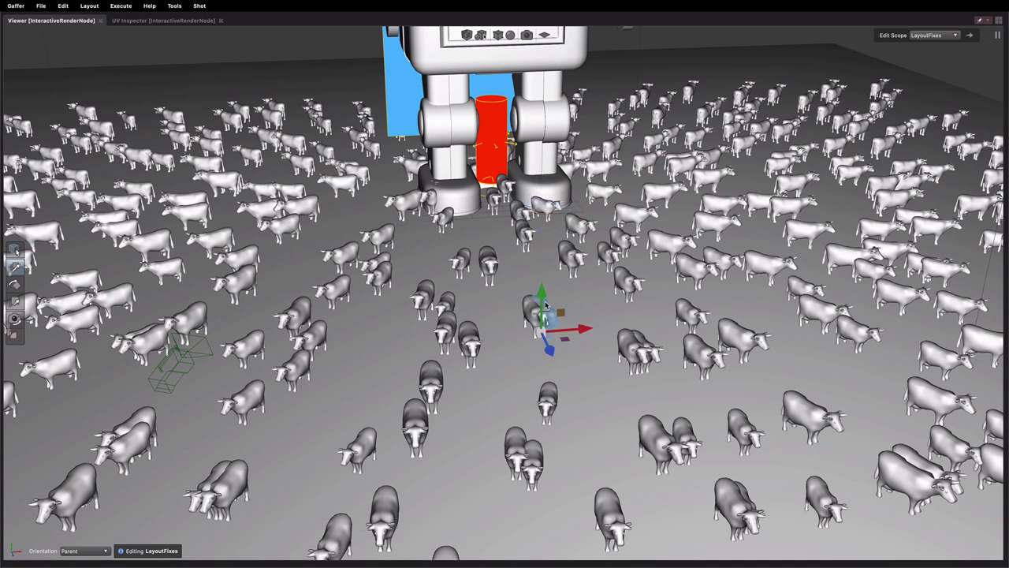
{"action": "key", "text": "ctrl"}
{"action": "key", "text": "ctrl+BackSpace"}
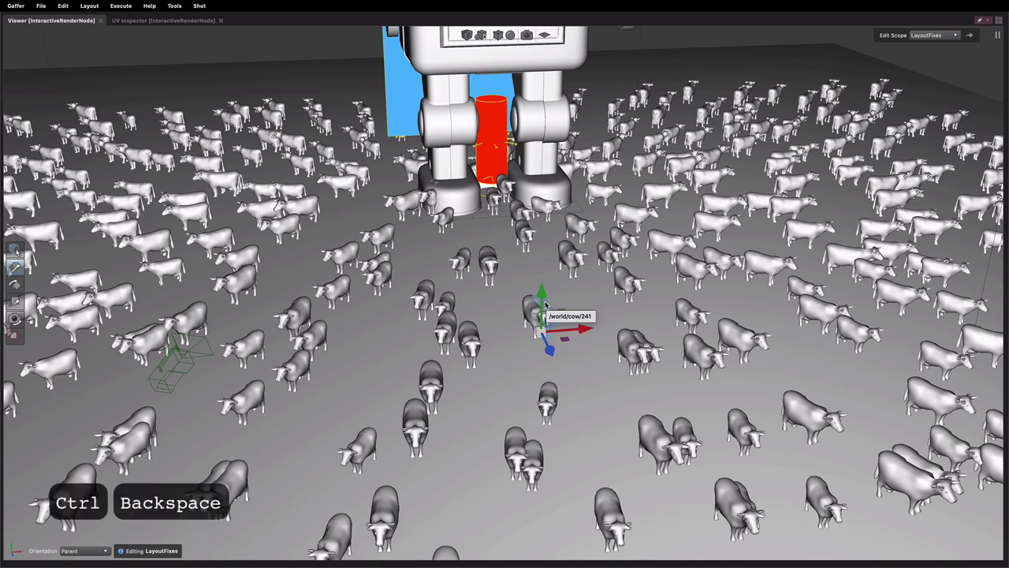
{"action": "left_click", "coordinate": [647, 347]}
{"action": "key", "text": "ctrl+BackSpace"}
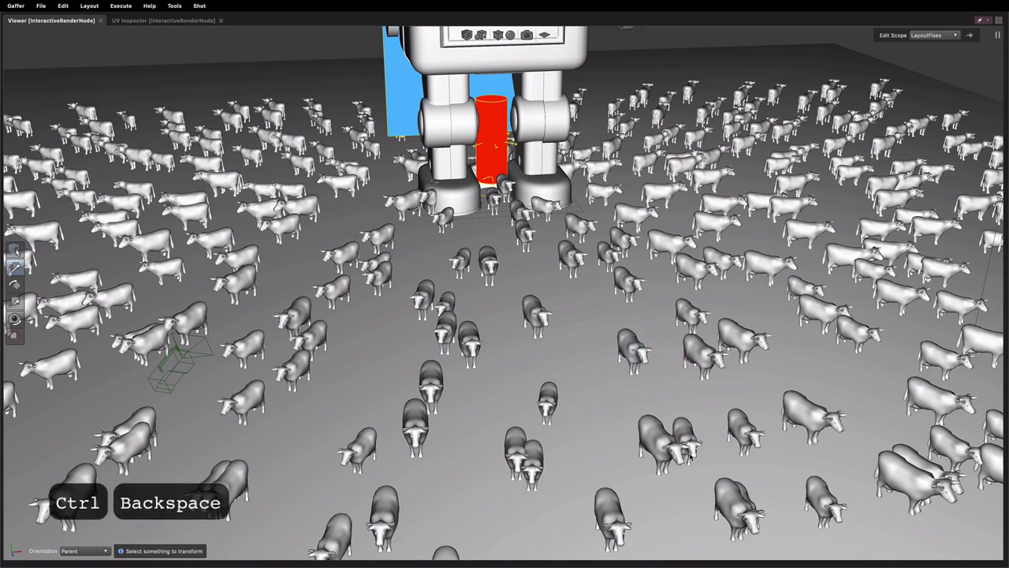
Step: Shift the foreground cow away from the one it overlaps, then reposition and rotate the overlapping cow in front of the robot
{"action": "left_click", "coordinate": [683, 438]}
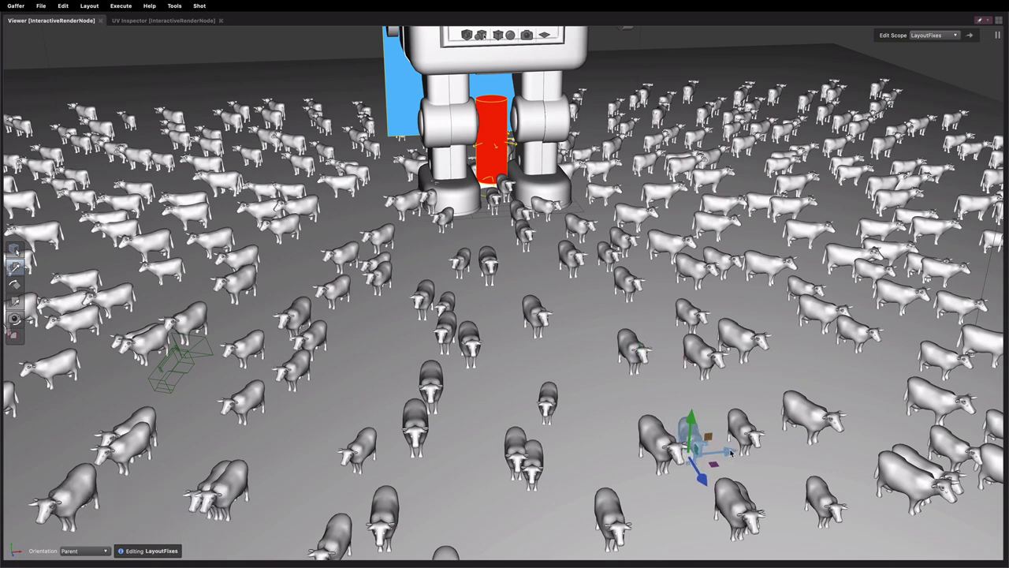
{"action": "left_click", "coordinate": [397, 280]}
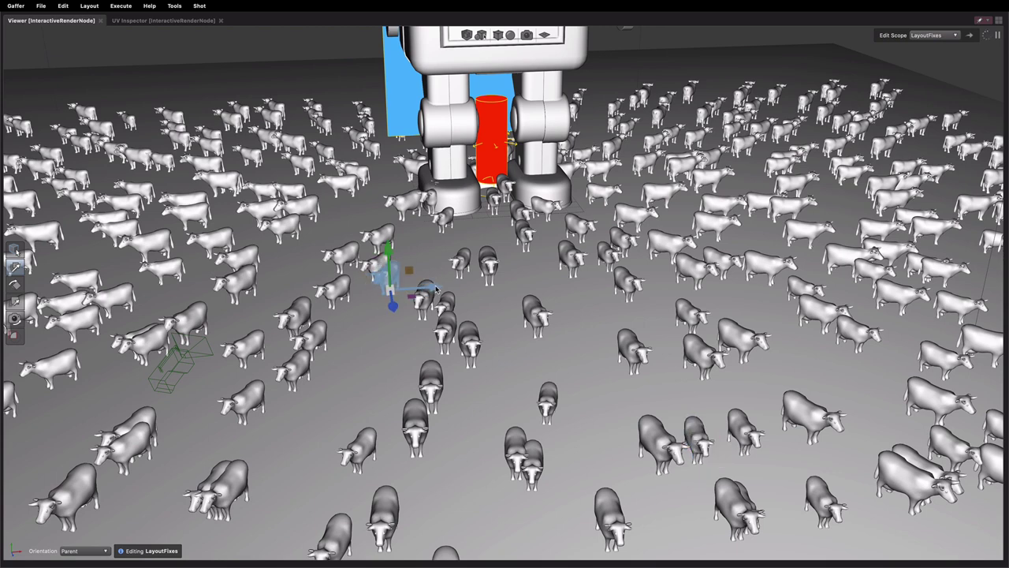
{"action": "key", "text": "e"}
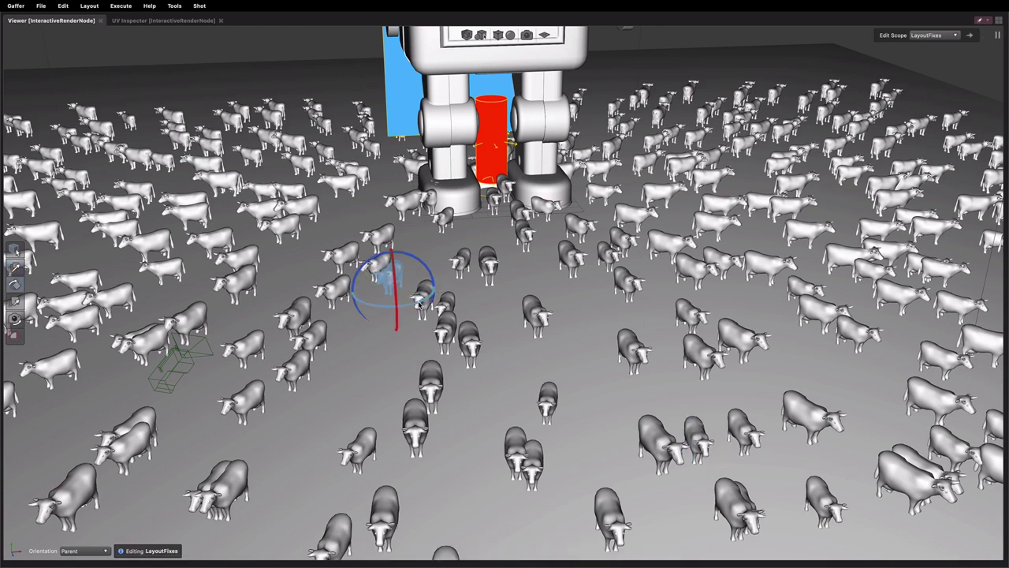
Step: Move the cow intersecting the robot's other foot outward, rotate it, and select the cow between the feet for rotation
{"action": "left_click", "coordinate": [412, 205]}
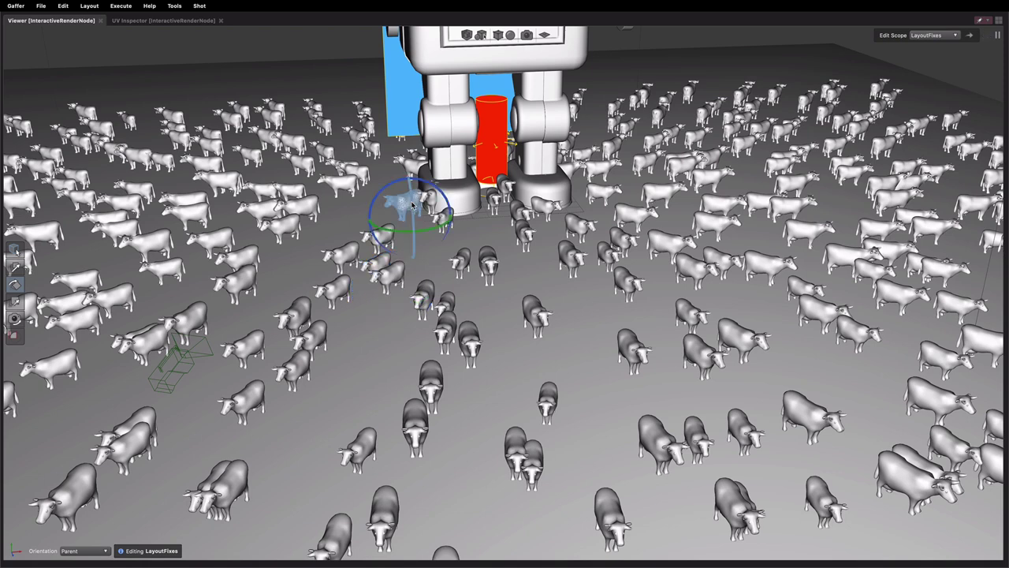
{"action": "key", "text": "w"}
{"action": "left_click_drag", "start_coordinate": [443, 217], "coordinate": [500, 197]}
{"action": "key", "text": "e"}
{"action": "left_click", "coordinate": [497, 195]}
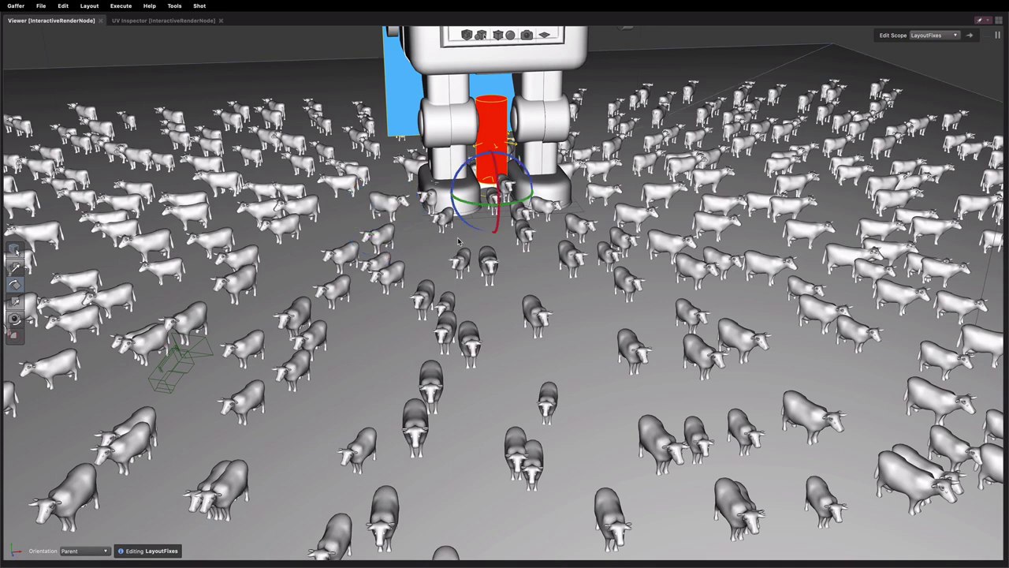
Step: Restore the multi-panel layout, enter the LayoutFixes node graph, and open TransformEdits in its own editor window to examine the stored edits
{"action": "key", "text": "grave"}
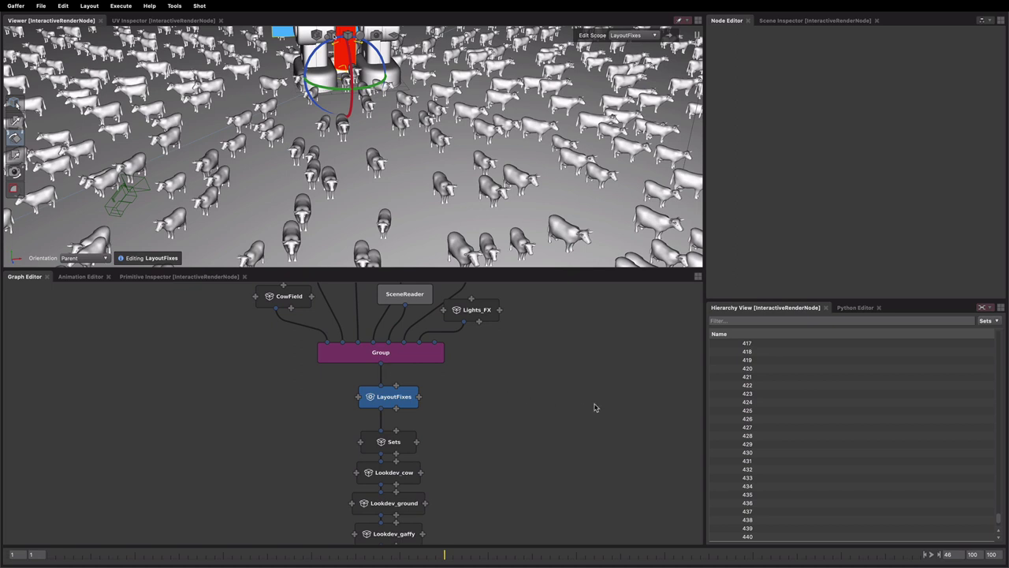
{"action": "left_click", "coordinate": [409, 402]}
{"action": "key", "text": "Down"}
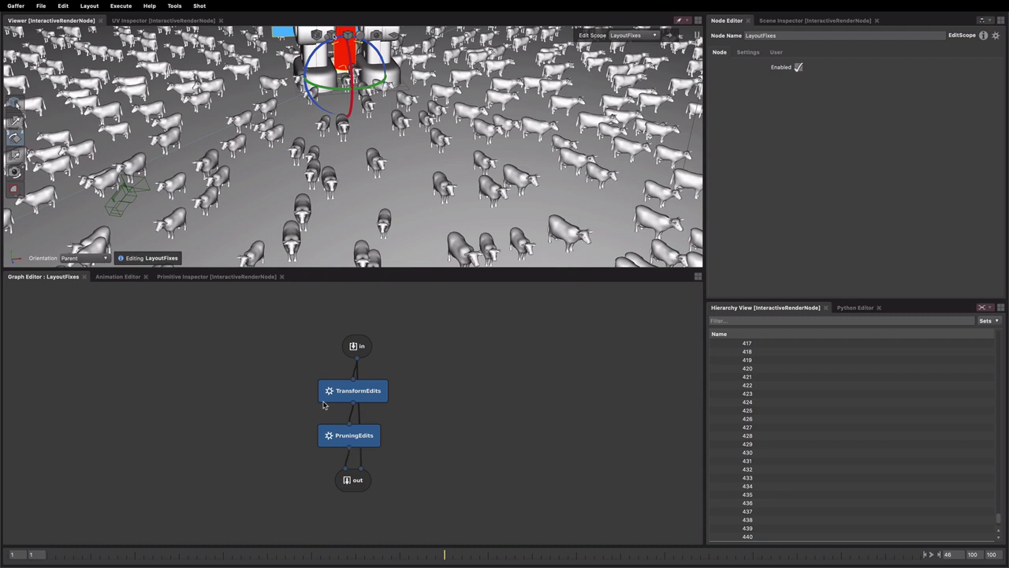
{"action": "mouse_move", "coordinate": [320, 389]}
{"action": "double_click", "coordinate": [338, 393]}
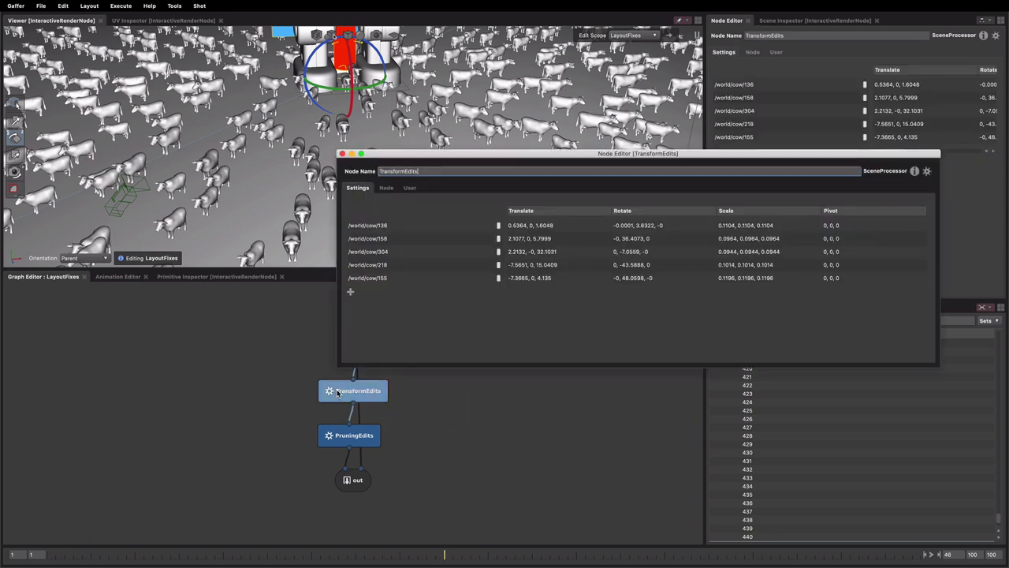
Step: Examine the edits stored in TransformEdits and the pruned paths in PruningEdits, opened in its own editor window, and close both windows
{"action": "left_click_drag", "start_coordinate": [506, 155], "coordinate": [343, 135]}
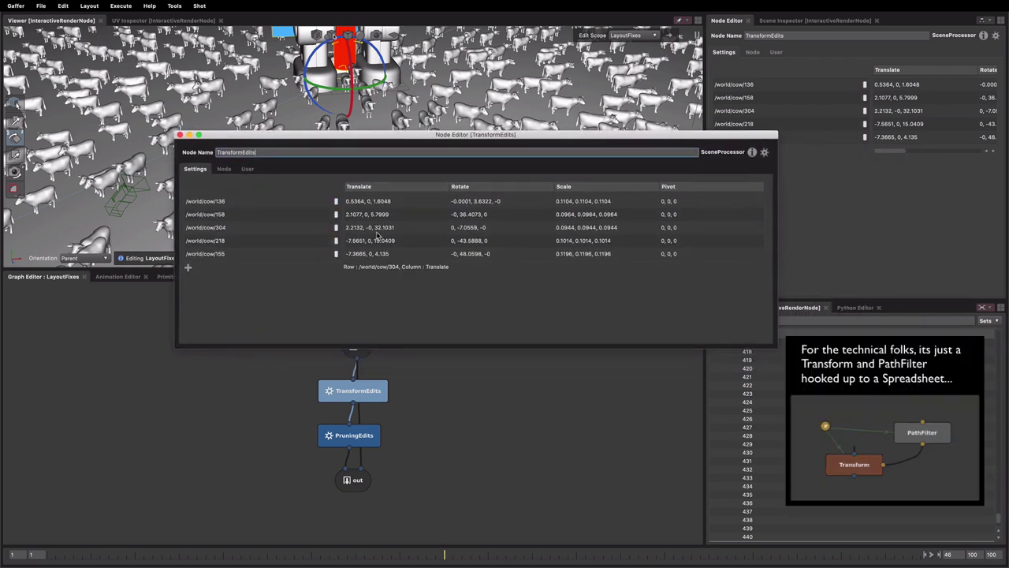
{"action": "double_click", "coordinate": [369, 442]}
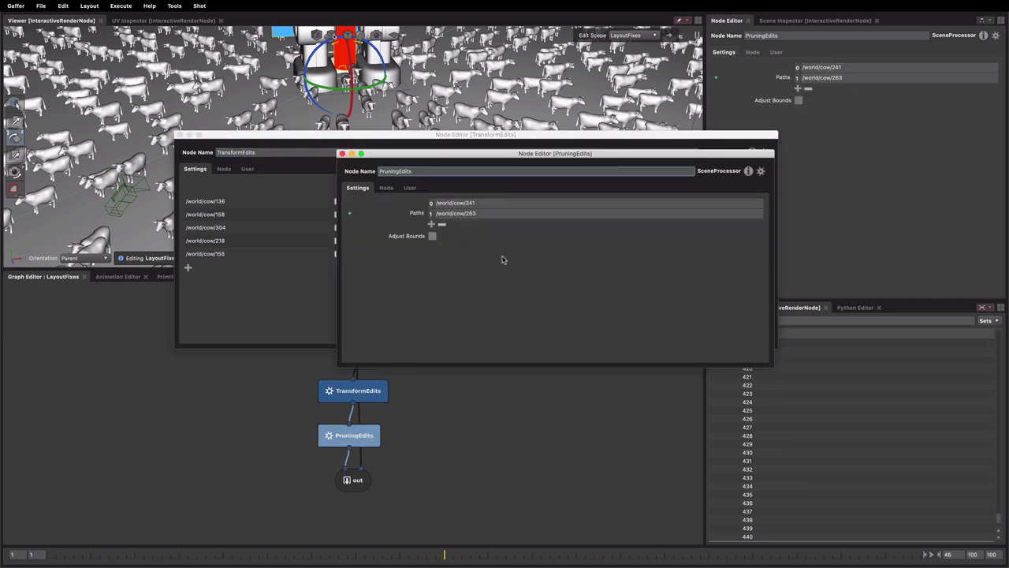
{"action": "left_click_drag", "start_coordinate": [446, 154], "coordinate": [526, 237]}
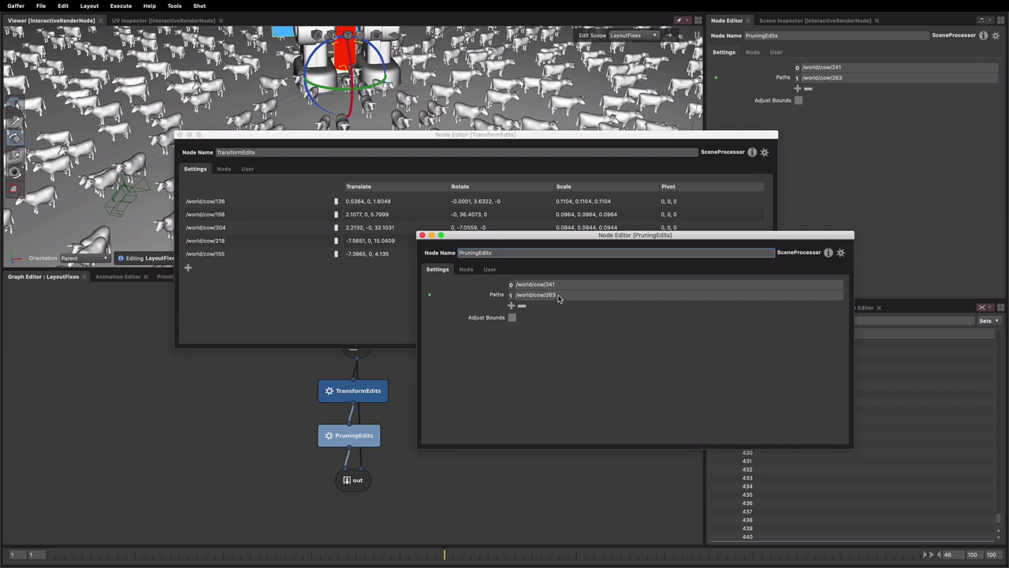
{"action": "left_click", "coordinate": [421, 236]}
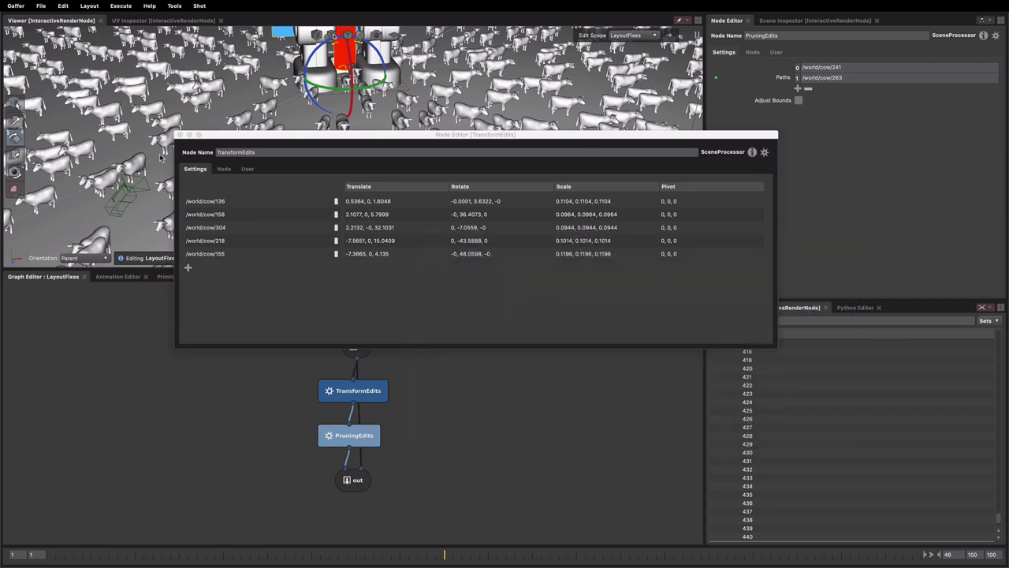
{"action": "left_click", "coordinate": [179, 135]}
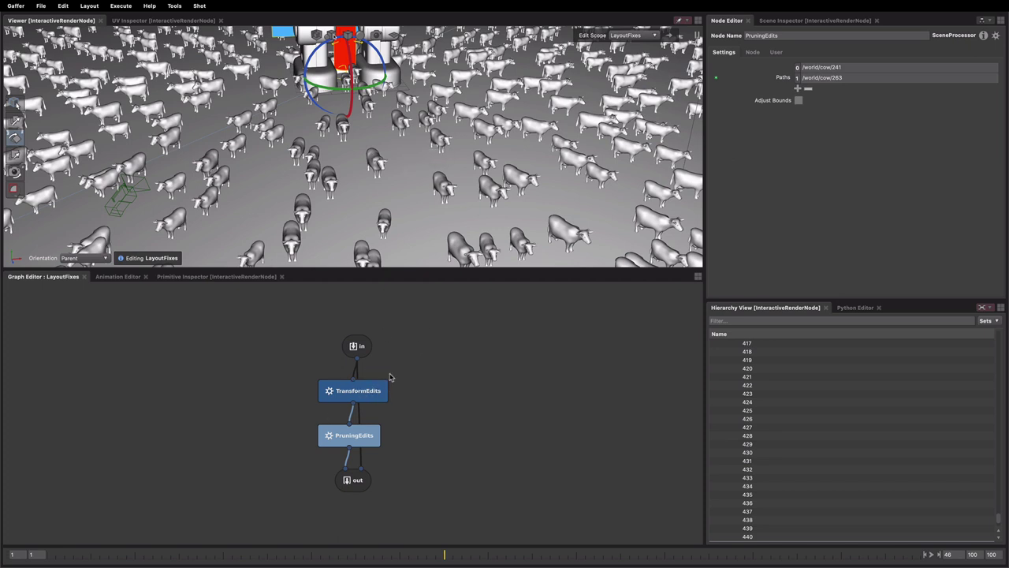
Step: Reopen the TransformEdits editor and toggle the /world/cow/136 edit off and on to compare its effect in the viewer
{"action": "double_click", "coordinate": [361, 388]}
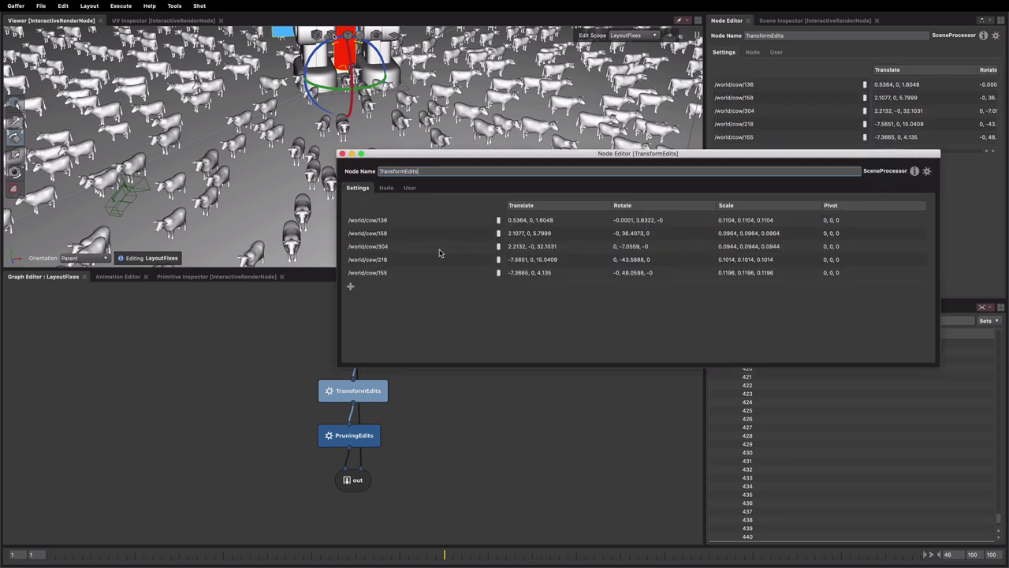
{"action": "left_click_drag", "start_coordinate": [444, 157], "coordinate": [447, 275]}
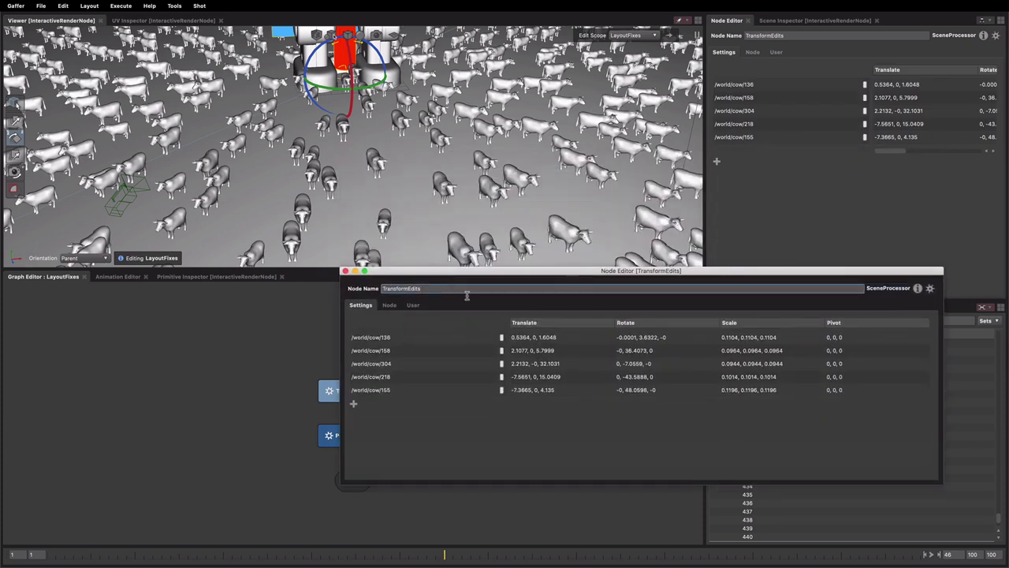
{"action": "left_click", "coordinate": [498, 339]}
{"action": "left_click", "coordinate": [499, 339]}
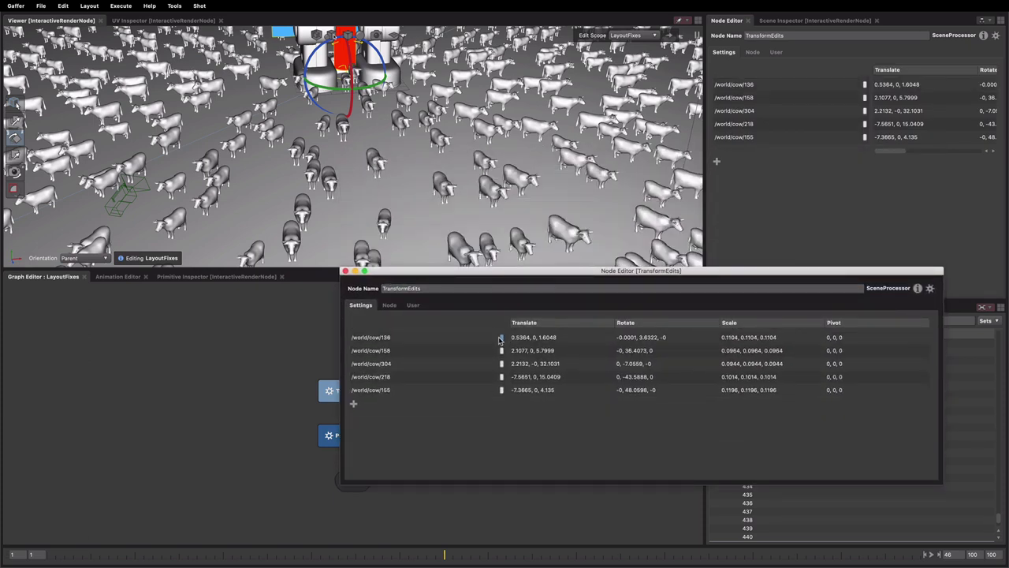
{"action": "left_click", "coordinate": [499, 338]}
{"action": "left_click", "coordinate": [499, 338]}
{"action": "left_click", "coordinate": [499, 338]}
{"action": "left_click", "coordinate": [500, 338]}
Step: Toggle the /world/cow/155 edit off and on to compare its effect, and close the TransformEdits editor window
{"action": "left_click", "coordinate": [502, 392]}
{"action": "left_click", "coordinate": [502, 392]}
{"action": "left_click", "coordinate": [501, 391]}
{"action": "left_click", "coordinate": [502, 391]}
{"action": "left_click", "coordinate": [502, 391]}
{"action": "left_click", "coordinate": [501, 391]}
{"action": "left_click", "coordinate": [345, 270]}
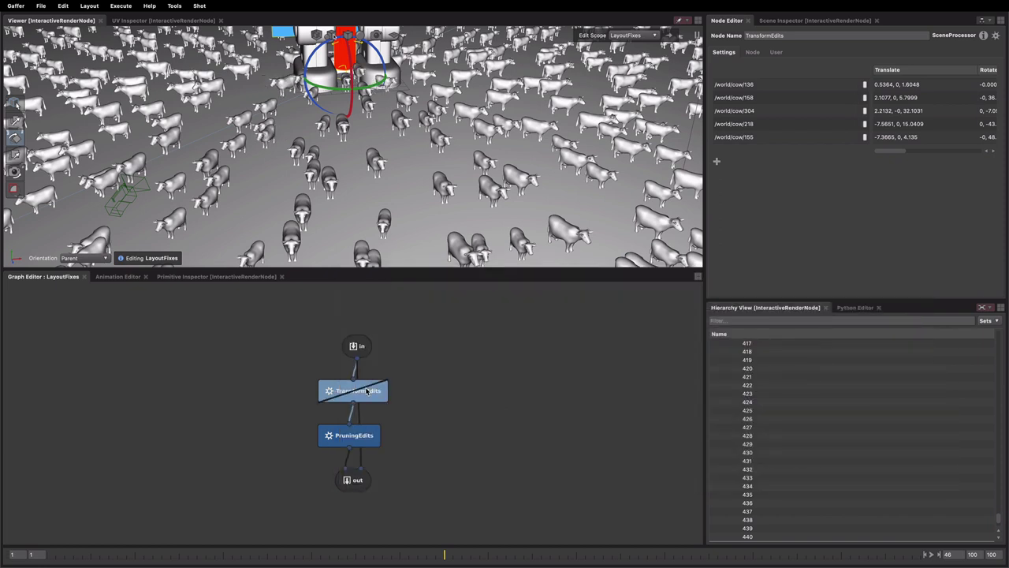
Step: Return to the parent node graph and toggle the whole LayoutFixes node off and on to compare, leaving it enabled
{"action": "left_click", "coordinate": [418, 401]}
{"action": "key", "text": "Up"}
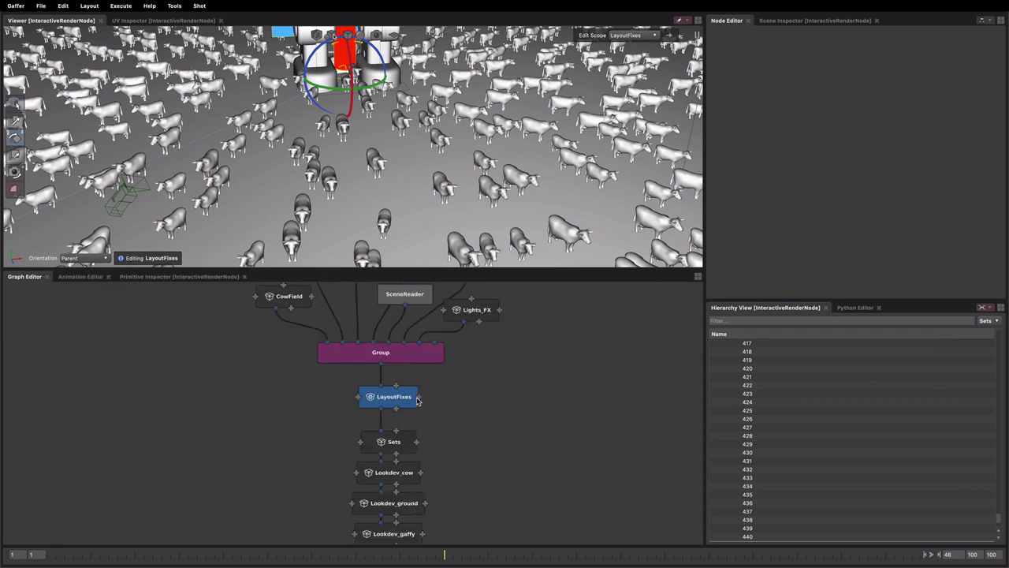
{"action": "left_click", "coordinate": [409, 401]}
{"action": "key", "text": "d"}
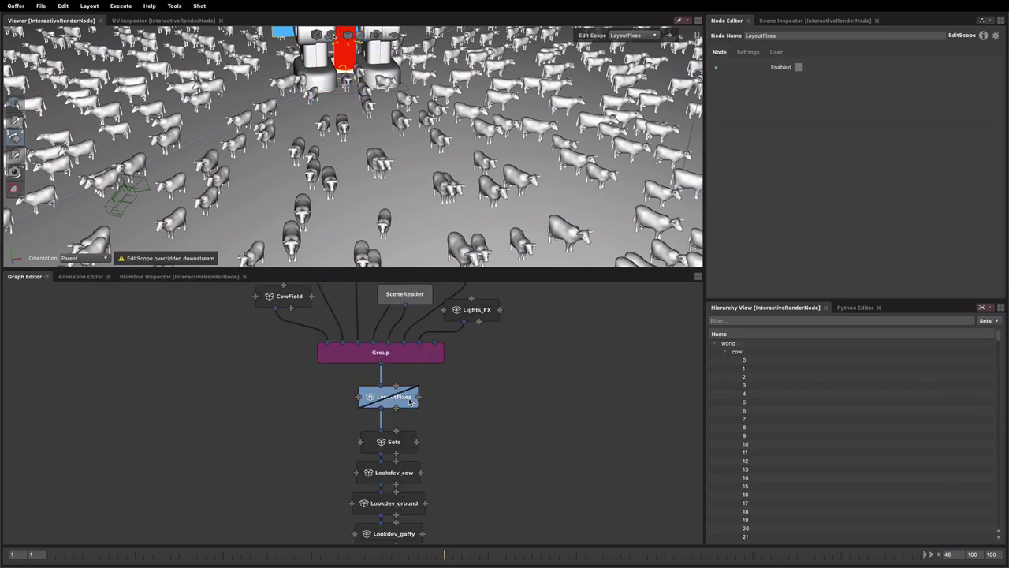
{"action": "key", "text": "d"}
{"action": "key", "text": "d"}
{"action": "key", "text": "d"}
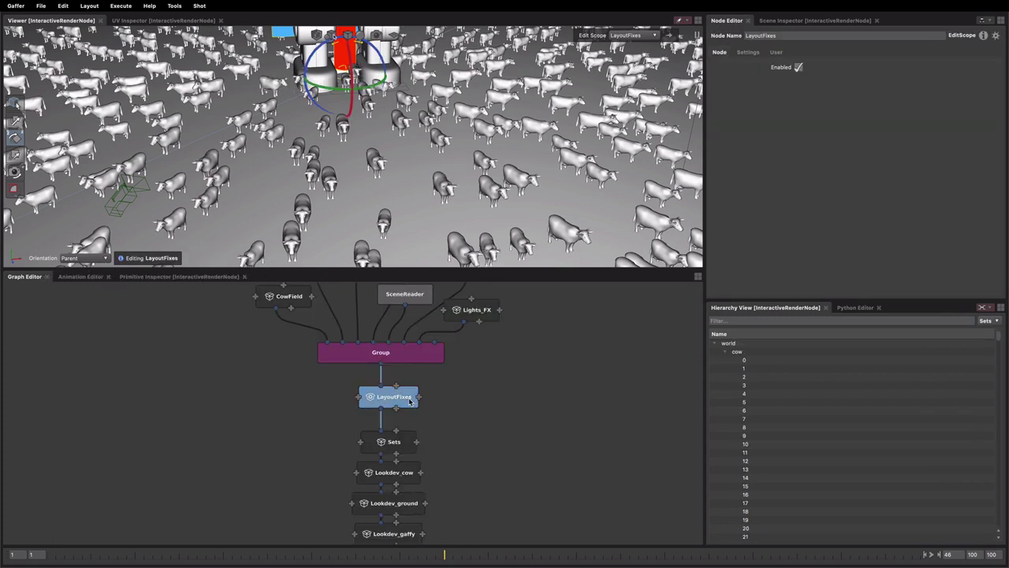
{"action": "key", "text": "d"}
{"action": "key", "text": "d"}
Step: Enlarge the node graph and insert an EditScope between the two dots on the branch from Lookdev_Smoke to ShotSwitch
{"action": "key", "text": "grave"}
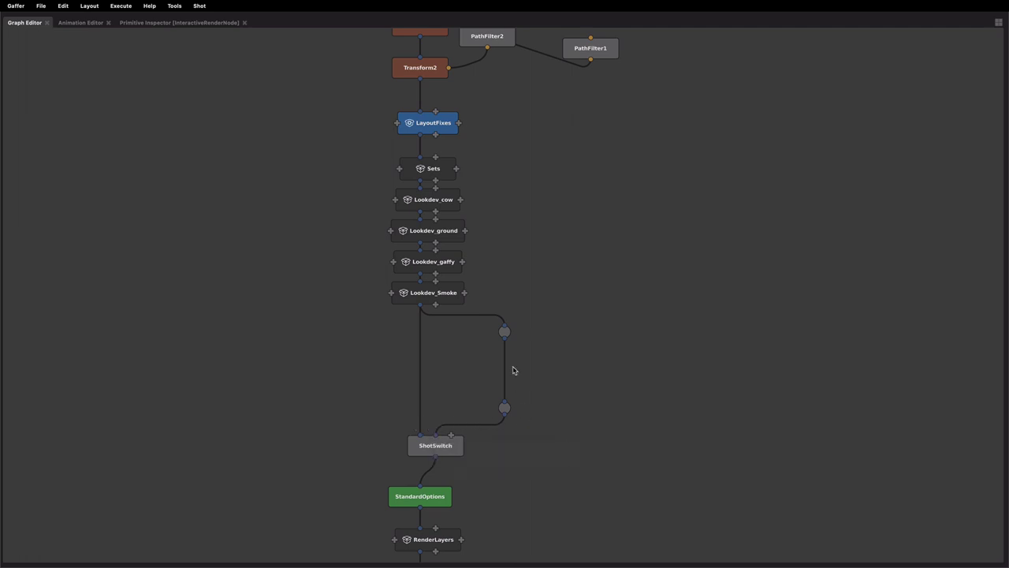
{"action": "mouse_move", "coordinate": [407, 298]}
{"action": "mouse_move", "coordinate": [436, 119]}
{"action": "left_click", "coordinate": [505, 331]}
{"action": "key", "text": "Tab"}
{"action": "type", "text": "EditScope"}
{"action": "key", "text": "Return"}
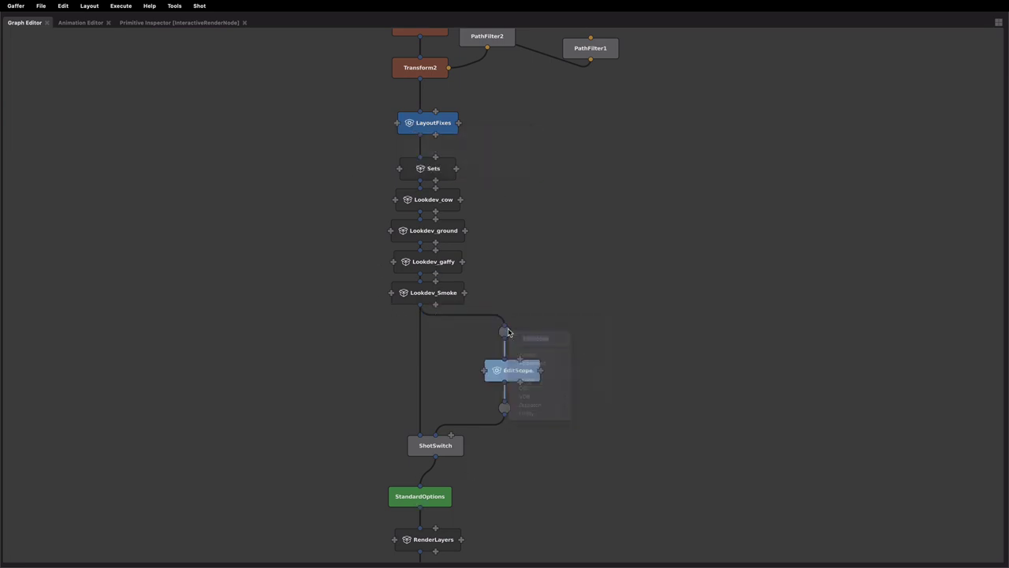
Step: Rename the new EditScope node as Shot0110Tweaks and close its editor window
{"action": "double_click", "coordinate": [502, 371]}
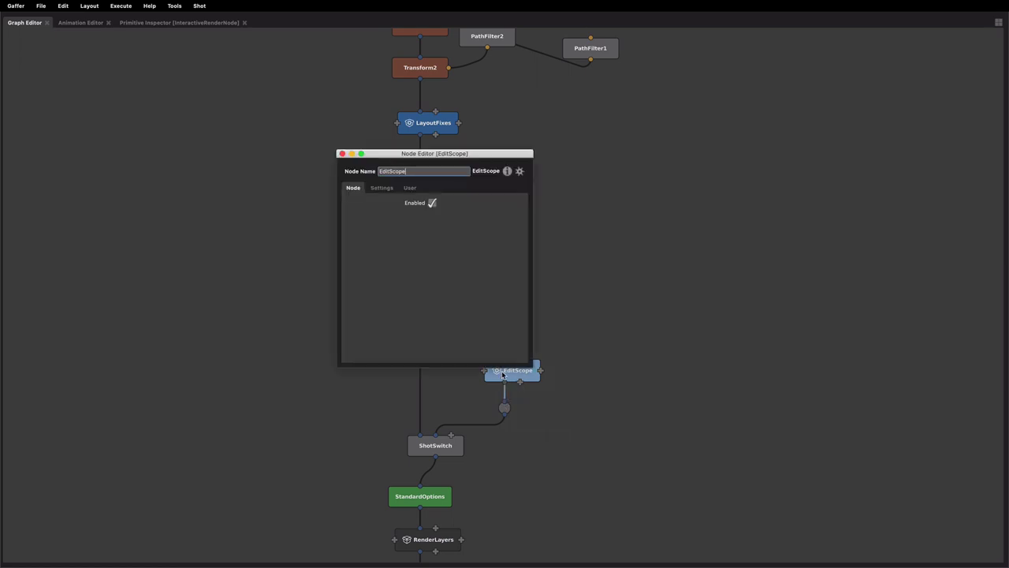
{"action": "left_click_drag", "start_coordinate": [421, 171], "coordinate": [346, 161]}
{"action": "type", "text": "Sho"}
{"action": "type", "text": "t0110Tweeks"}
{"action": "key", "text": "Return"}
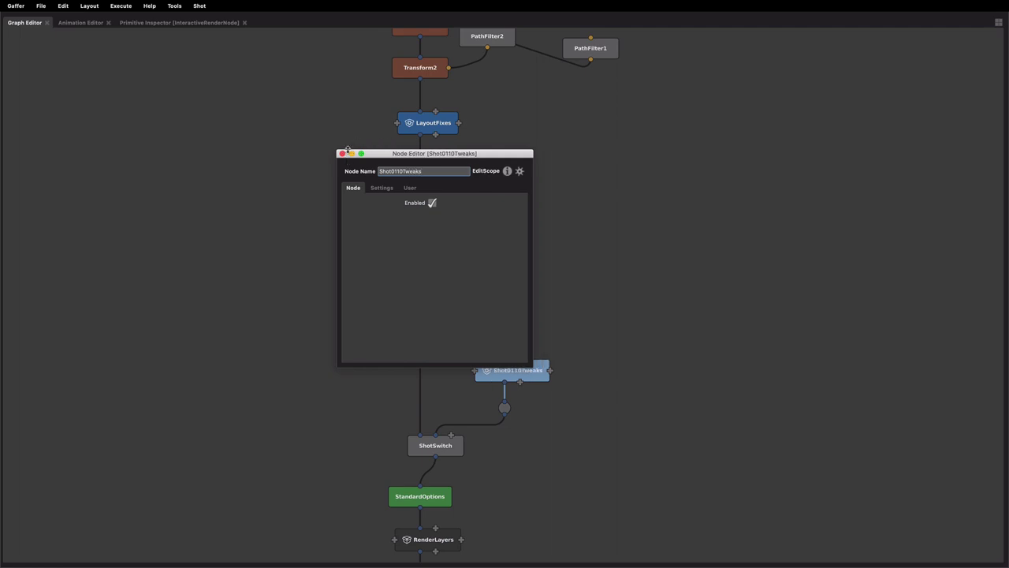
{"action": "left_click", "coordinate": [342, 153]}
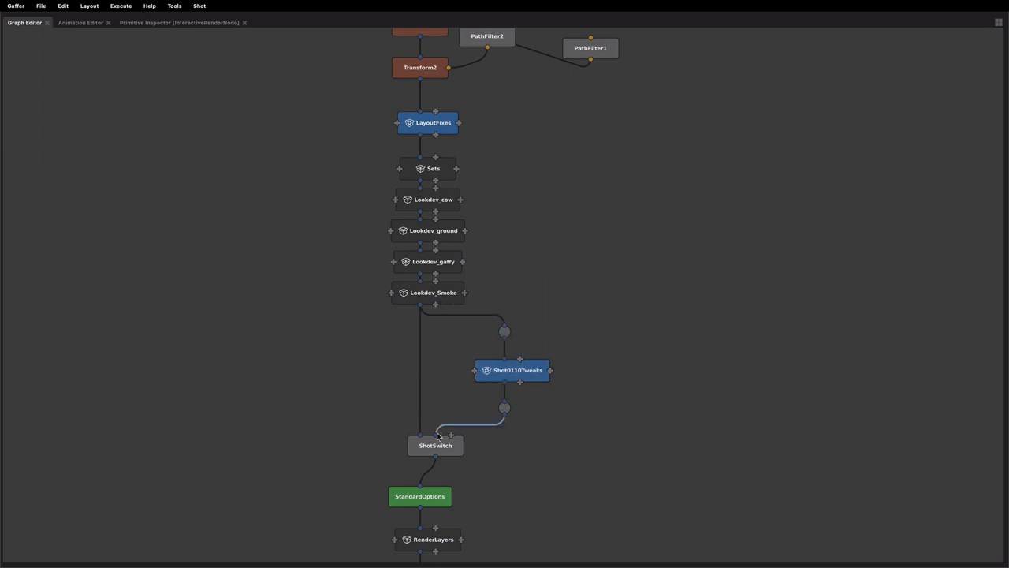
Step: Restore the layout, enlarge the shot camera view, and set its Edit Scope to Shot0110Tweaks
{"action": "key", "text": "space"}
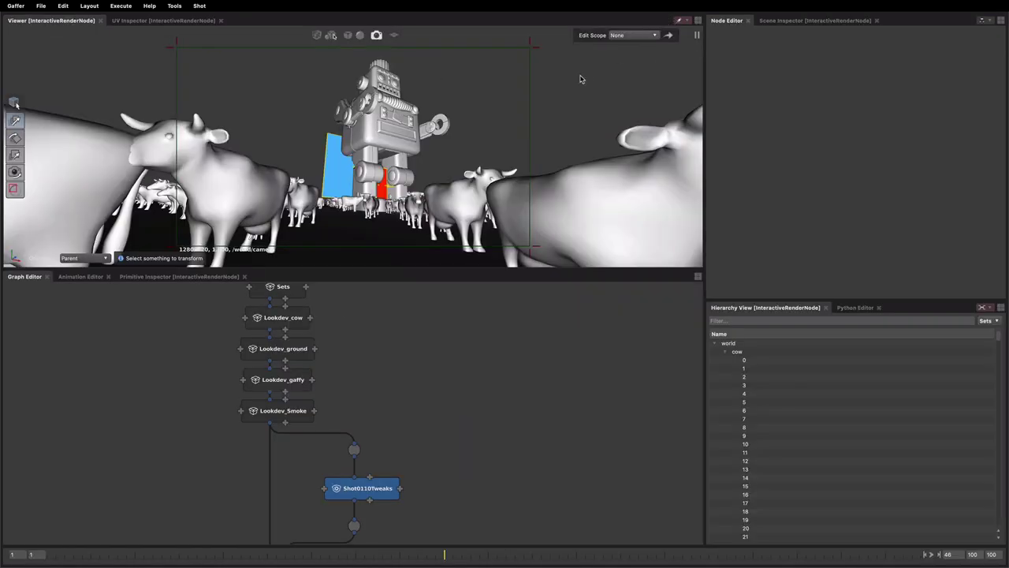
{"action": "key", "text": "space"}
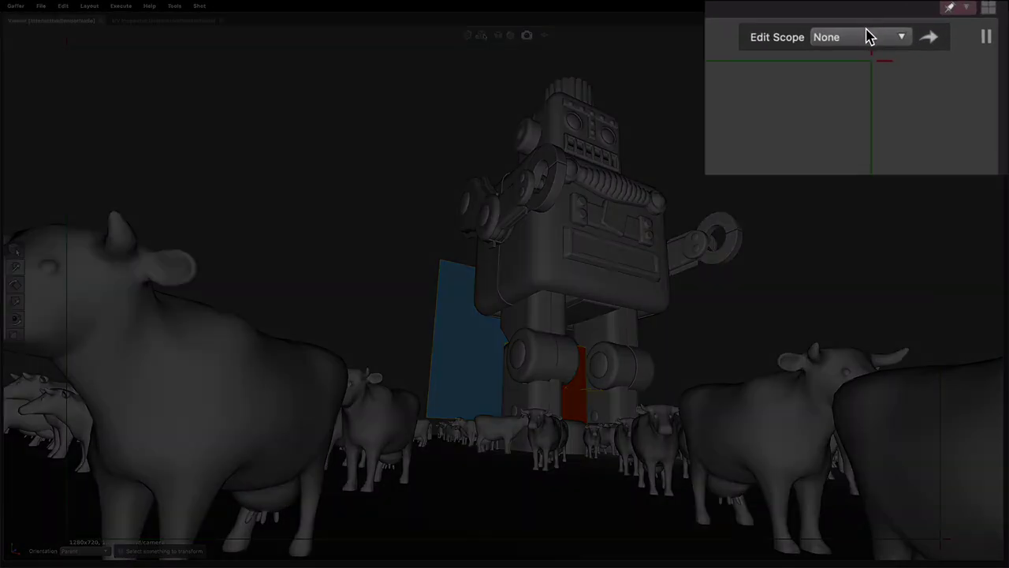
{"action": "left_click", "coordinate": [939, 34]}
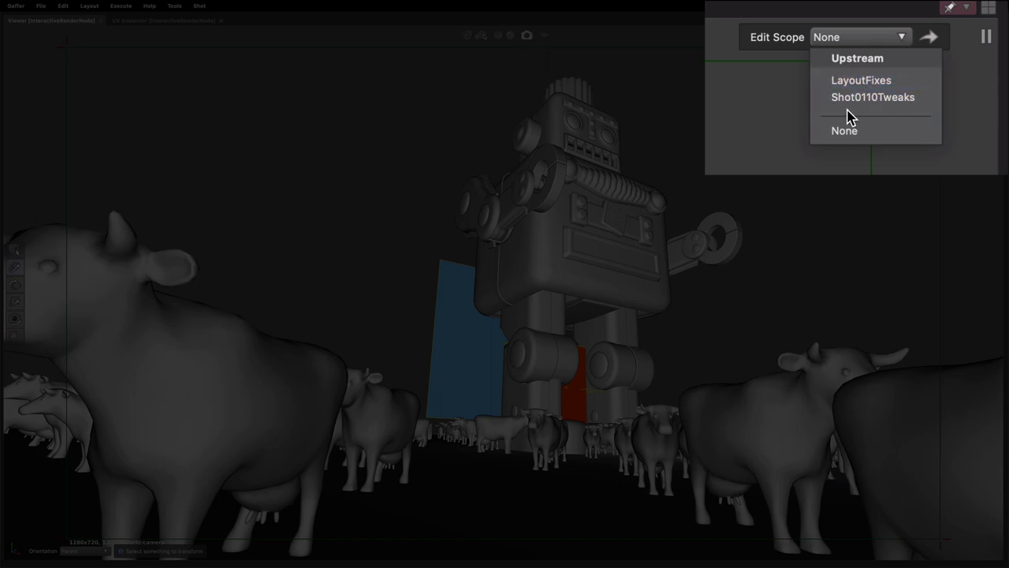
{"action": "left_click", "coordinate": [698, 176]}
{"action": "left_click", "coordinate": [938, 37]}
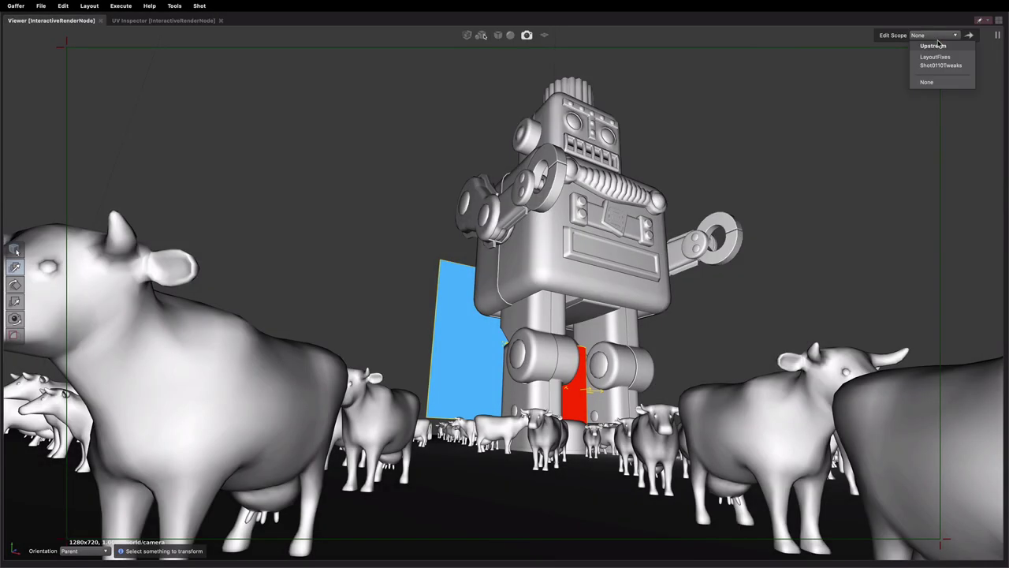
{"action": "left_click", "coordinate": [943, 66]}
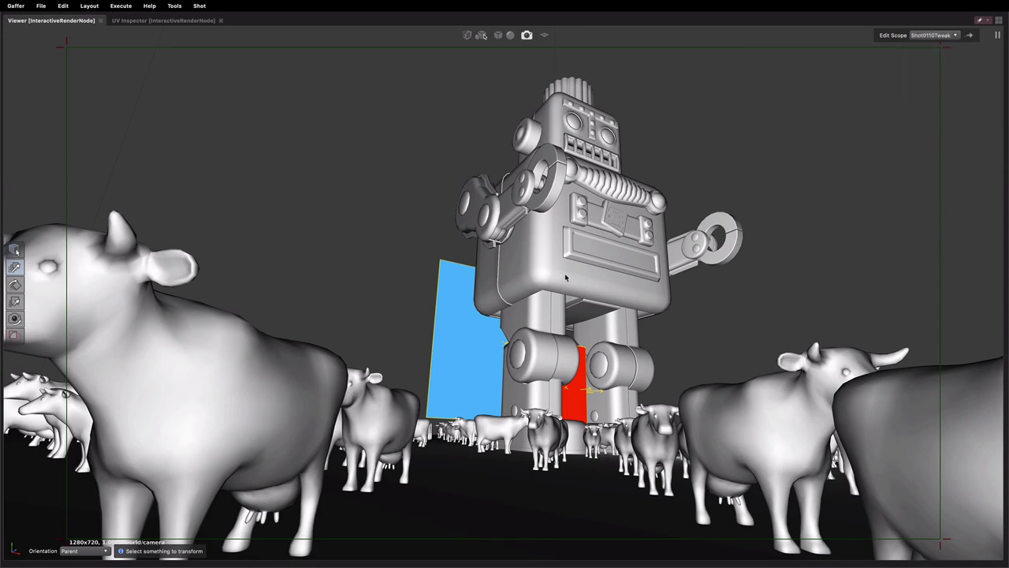
Step: Select the red light between the robot's legs and shift it slightly sideways behind the nearer leg
{"action": "left_click", "coordinate": [483, 348]}
{"action": "left_click", "coordinate": [585, 416]}
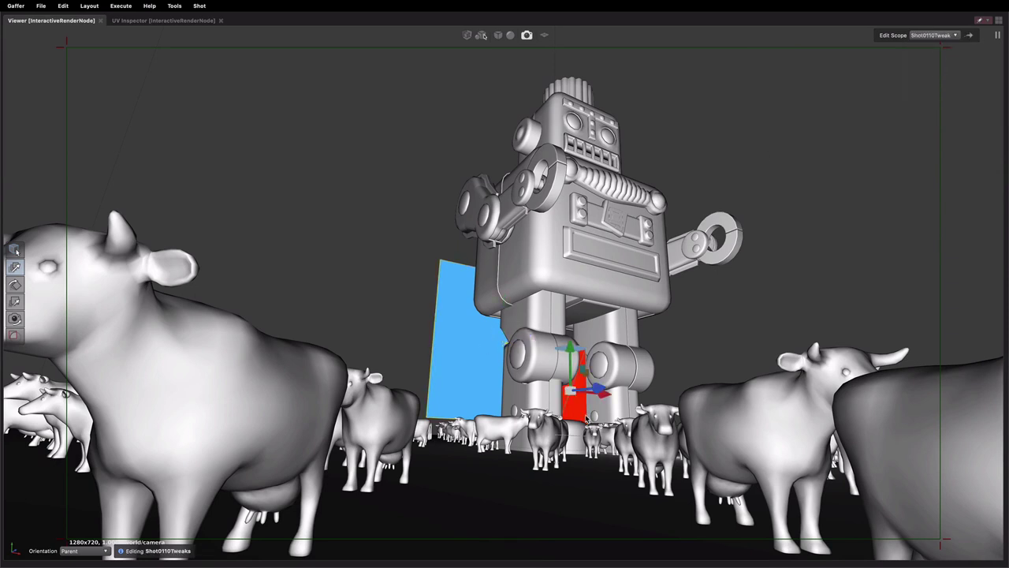
{"action": "left_click_drag", "start_coordinate": [595, 389], "coordinate": [585, 388]}
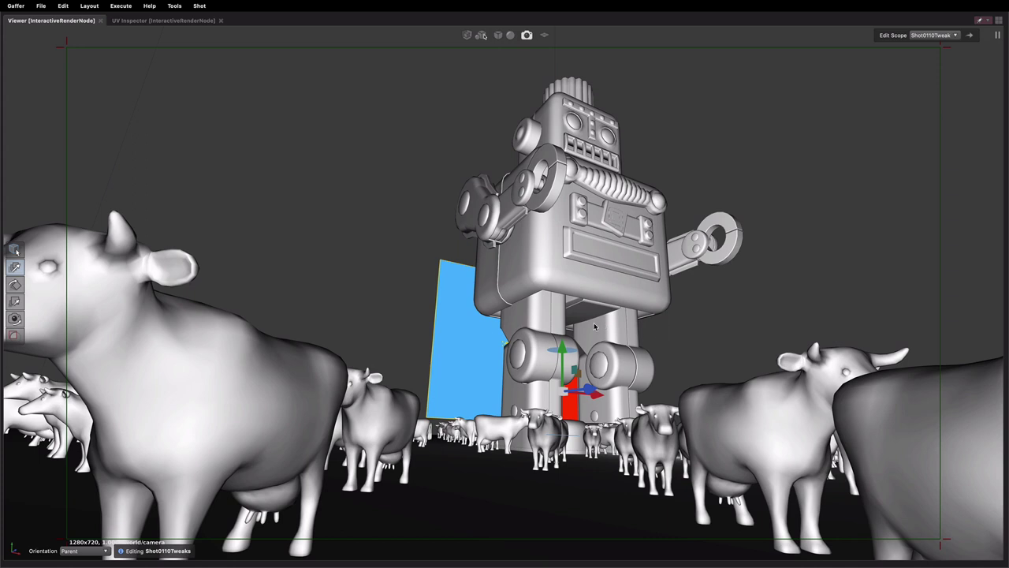
Step: Select the blue light behind the robot, raise it, scale it up, and clear the selection
{"action": "left_click", "coordinate": [469, 326]}
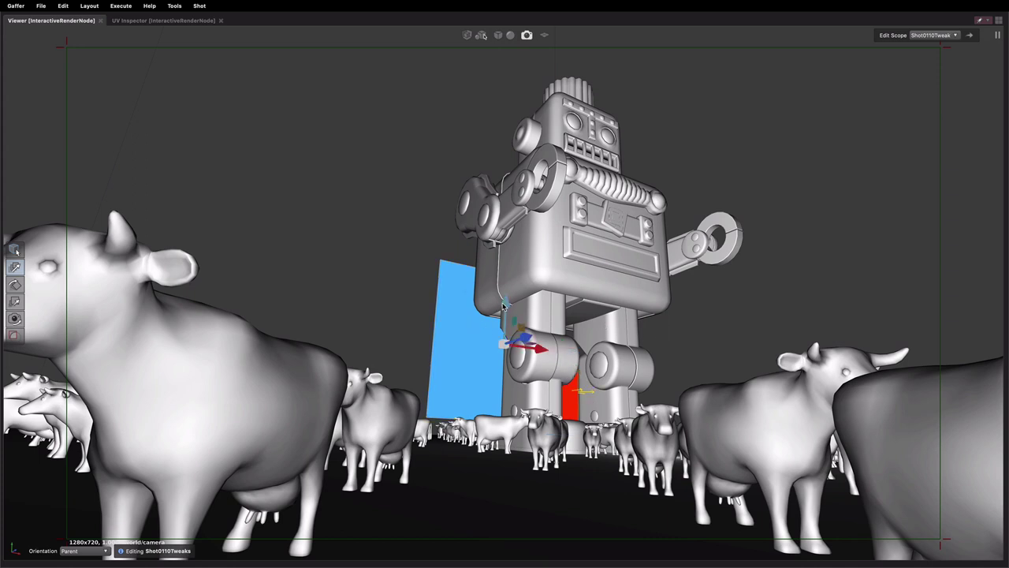
{"action": "left_click_drag", "start_coordinate": [500, 306], "coordinate": [508, 280]}
{"action": "key", "text": "r"}
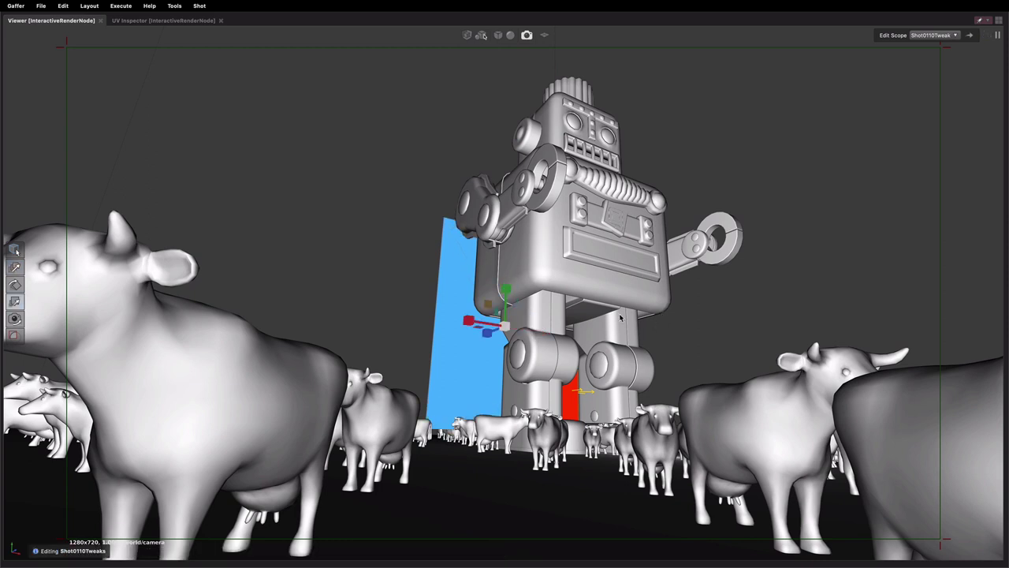
{"action": "left_click", "coordinate": [702, 326]}
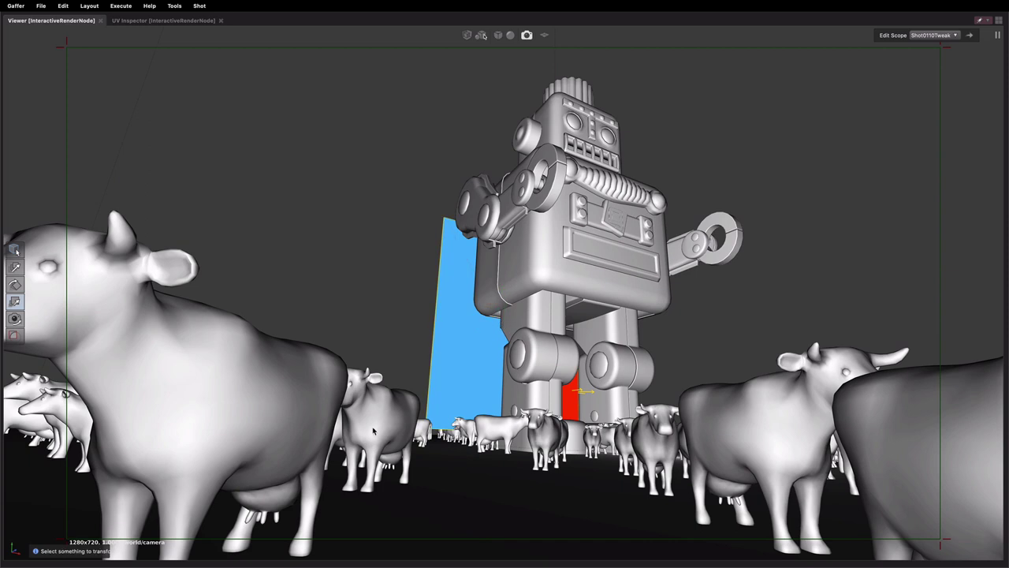
Step: Reposition the mid-distance cow beside the large foreground cow, and rotate the cow near the robot's other foot side-on, facing the robot
{"action": "left_click", "coordinate": [374, 430]}
{"action": "key", "text": "w"}
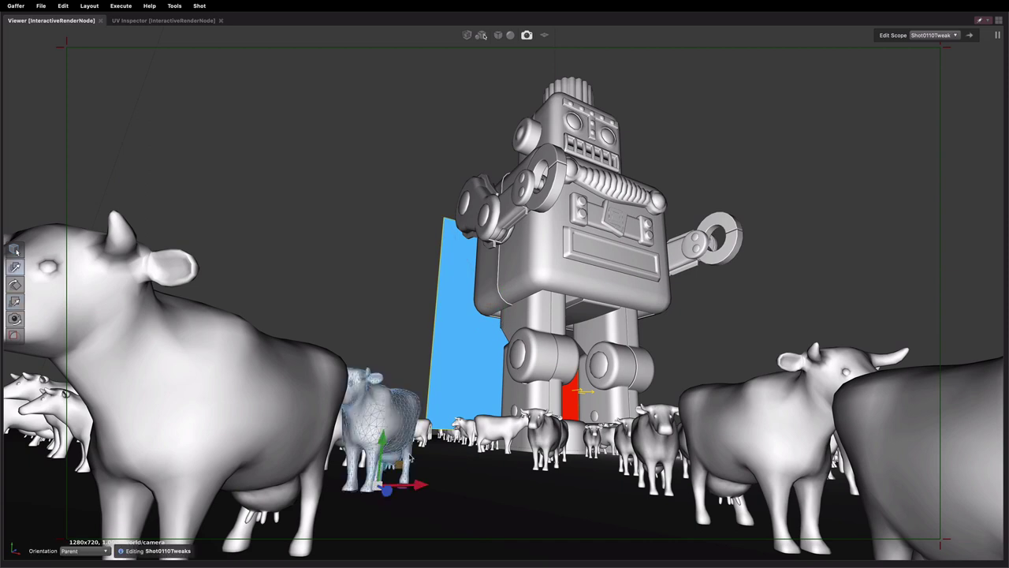
{"action": "left_click_drag", "start_coordinate": [422, 485], "coordinate": [688, 502]}
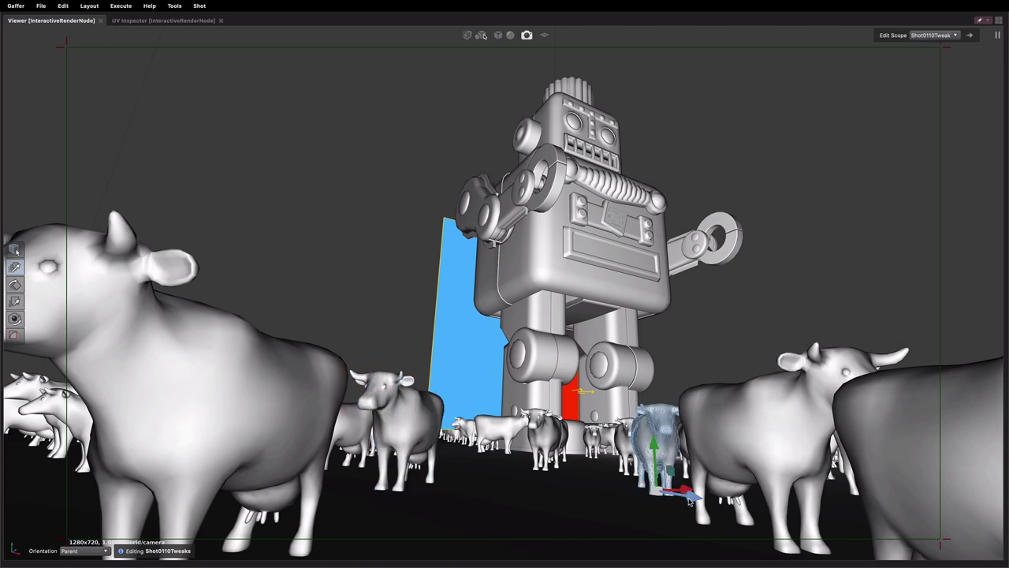
{"action": "key", "text": "e"}
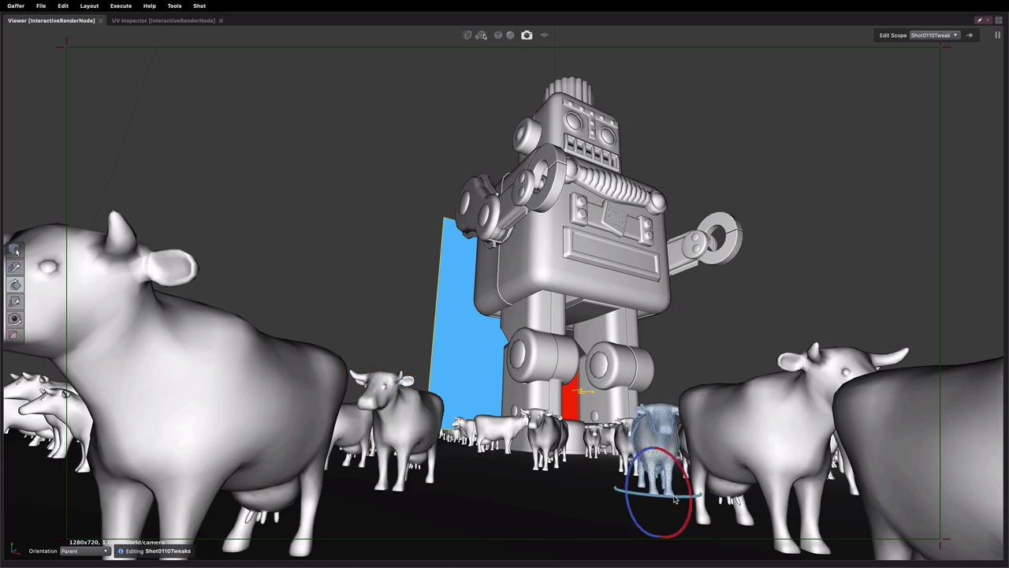
{"action": "left_click_drag", "start_coordinate": [675, 498], "coordinate": [578, 488]}
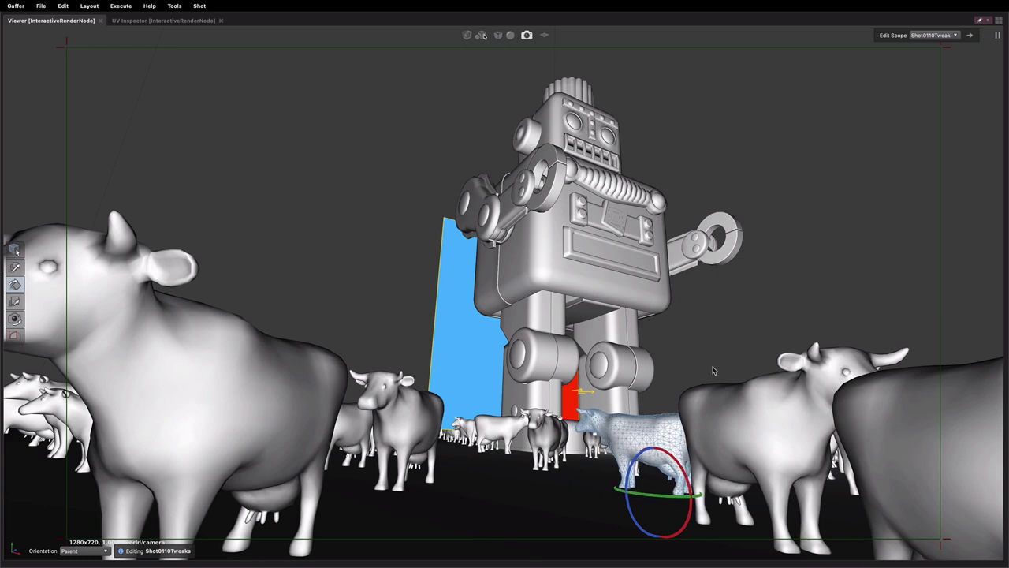
{"action": "left_click", "coordinate": [695, 389]}
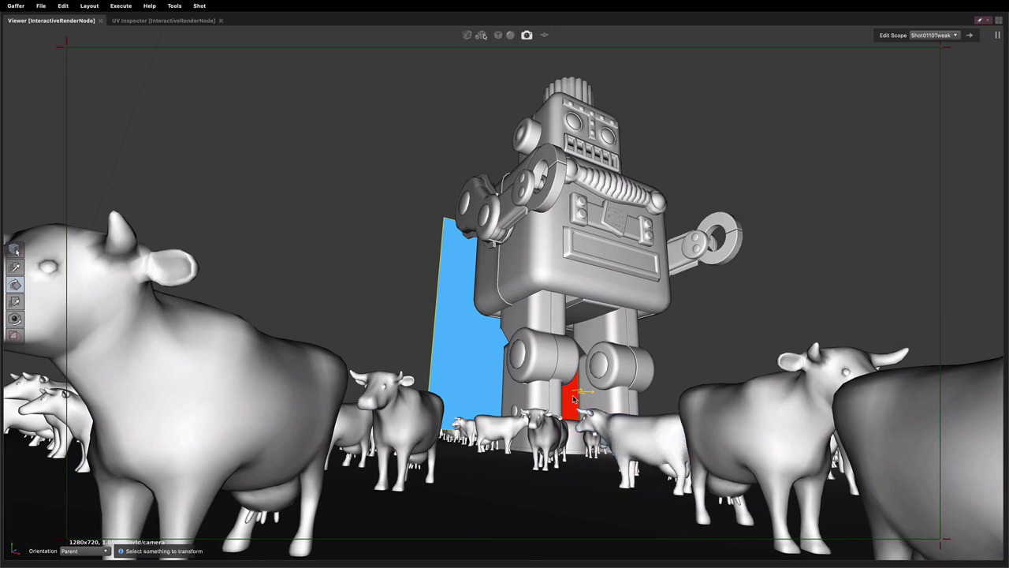
Step: Set the Edit Scope to LayoutFixes and shift the cow hidden behind the centre cow sideways, clear of the overlap
{"action": "left_click", "coordinate": [930, 36]}
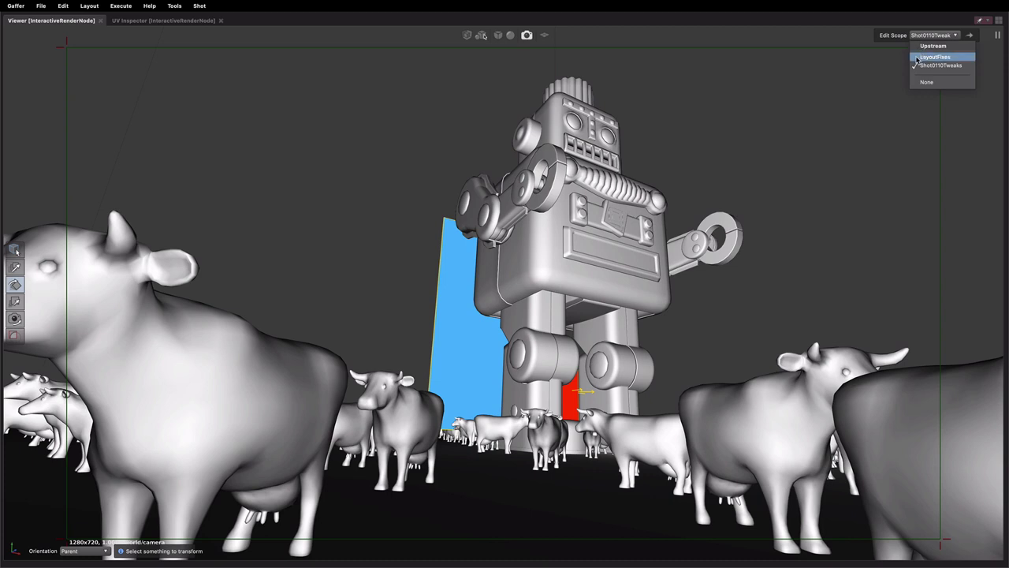
{"action": "left_click", "coordinate": [923, 58]}
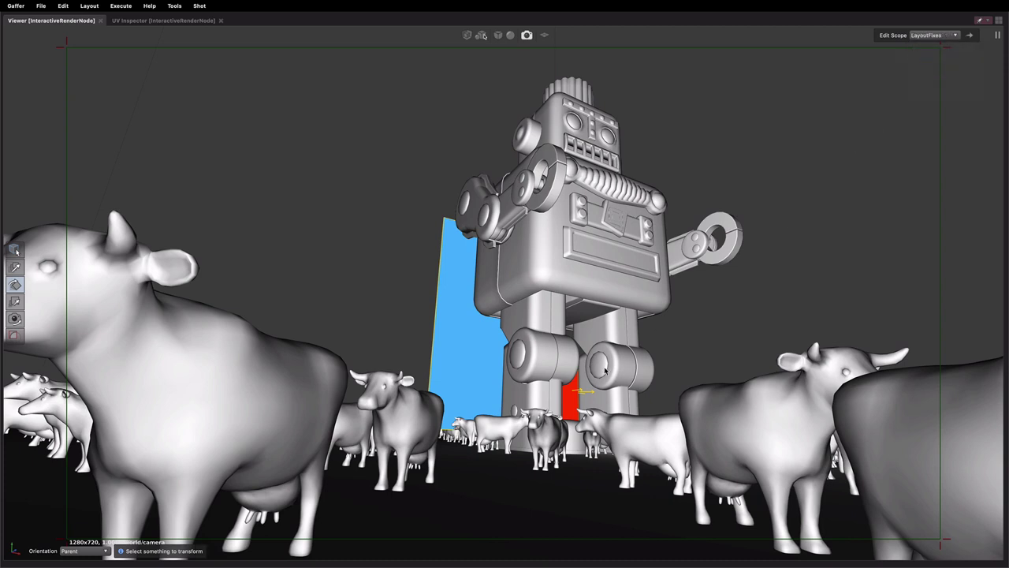
{"action": "left_click", "coordinate": [565, 441]}
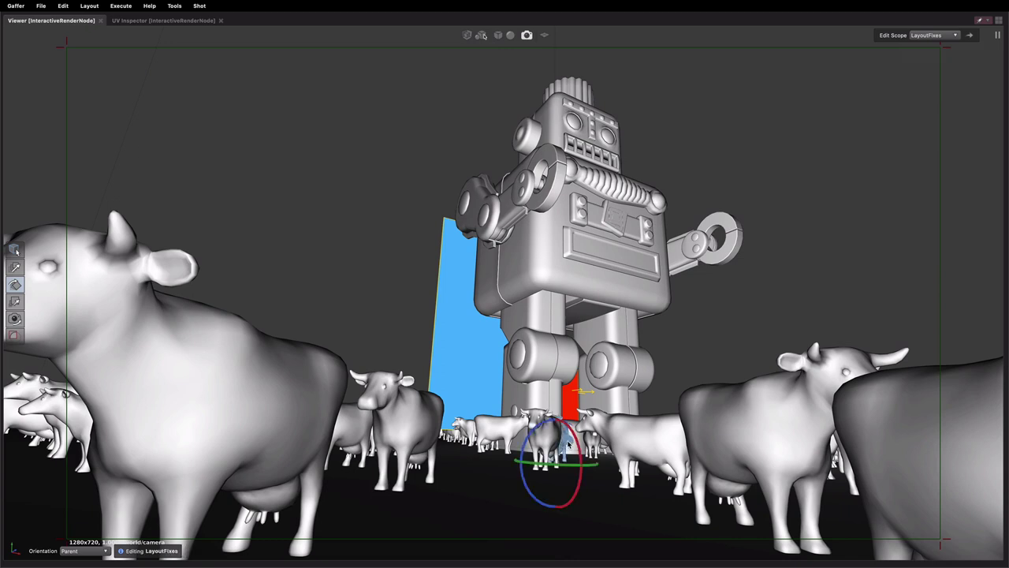
{"action": "key", "text": "w"}
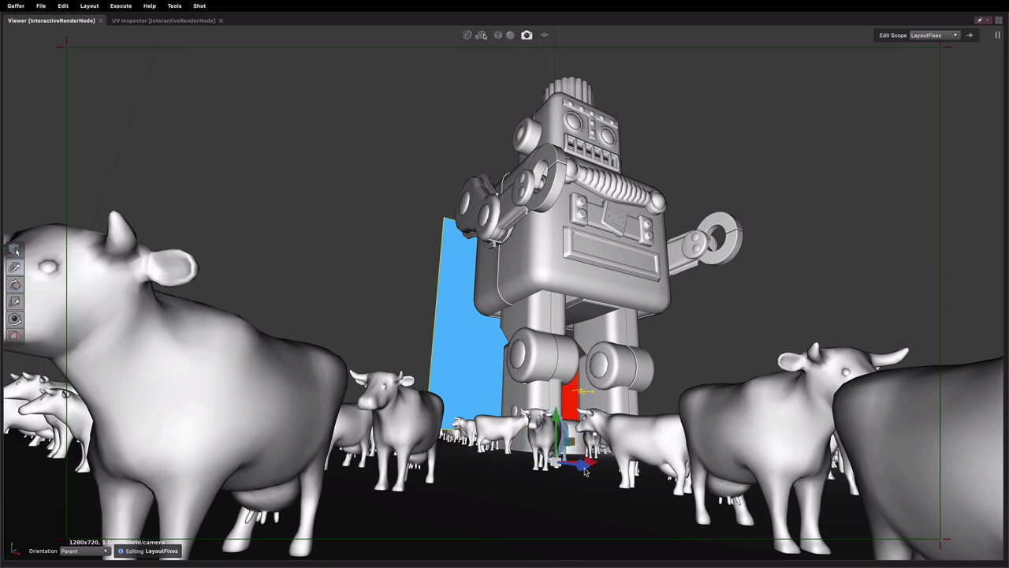
{"action": "mouse_move", "coordinate": [590, 463]}
{"action": "left_mouse_down"}
{"action": "mouse_move", "coordinate": [618, 464]}
{"action": "mouse_move", "coordinate": [608, 462]}
{"action": "left_mouse_up"}
Step: Shift the side-on distant cow by the robot's foot sideways toward the blue light and clear the selection
{"action": "left_click", "coordinate": [500, 425]}
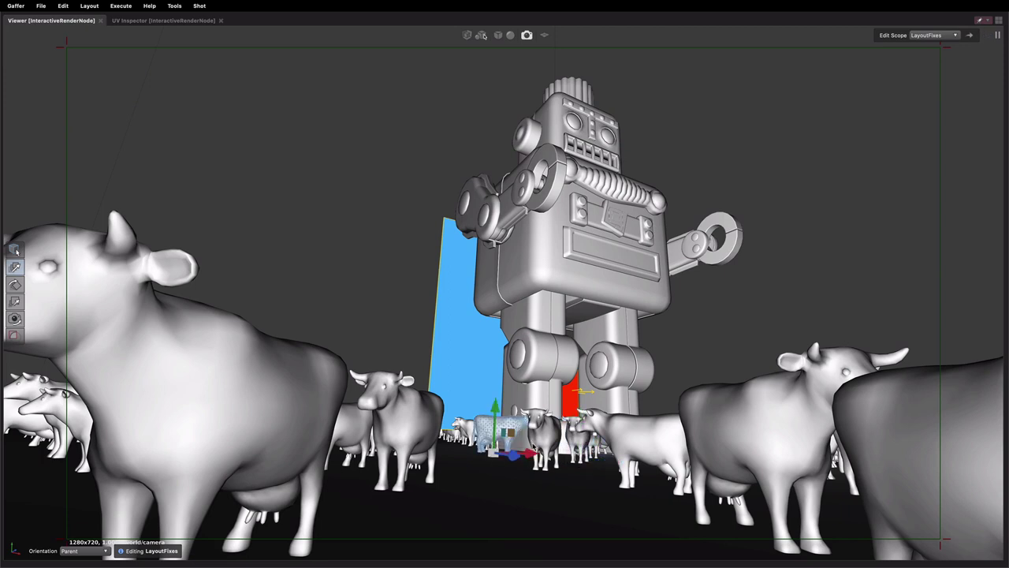
{"action": "left_click_drag", "start_coordinate": [527, 454], "coordinate": [510, 454]}
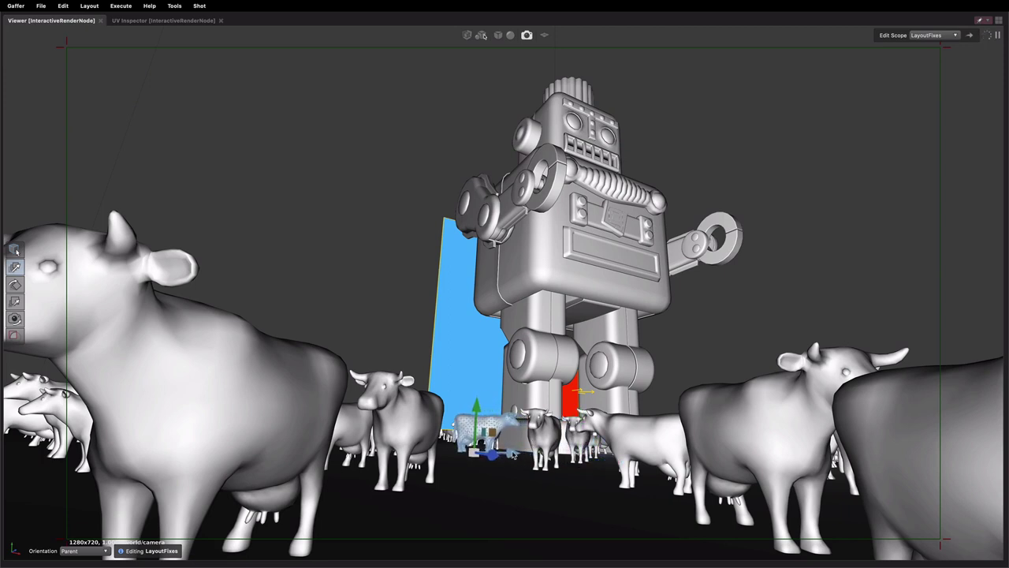
{"action": "left_click", "coordinate": [728, 324]}
Step: Restore the full layout and disable the Shot0110Tweaks EditScope node to compare the shot without its edits
{"action": "left_click", "coordinate": [921, 37]}
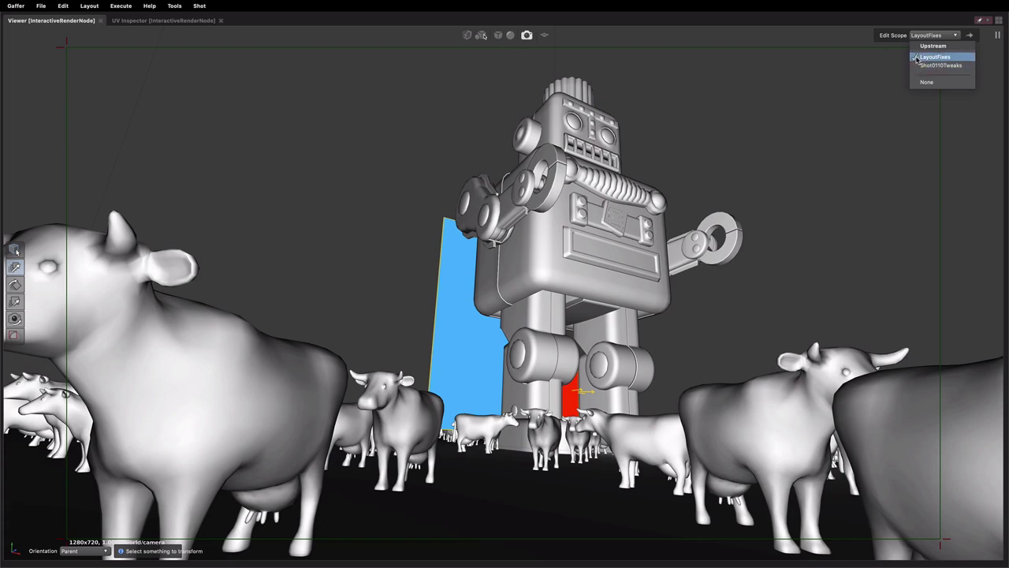
{"action": "left_click", "coordinate": [711, 173]}
{"action": "key", "text": "space"}
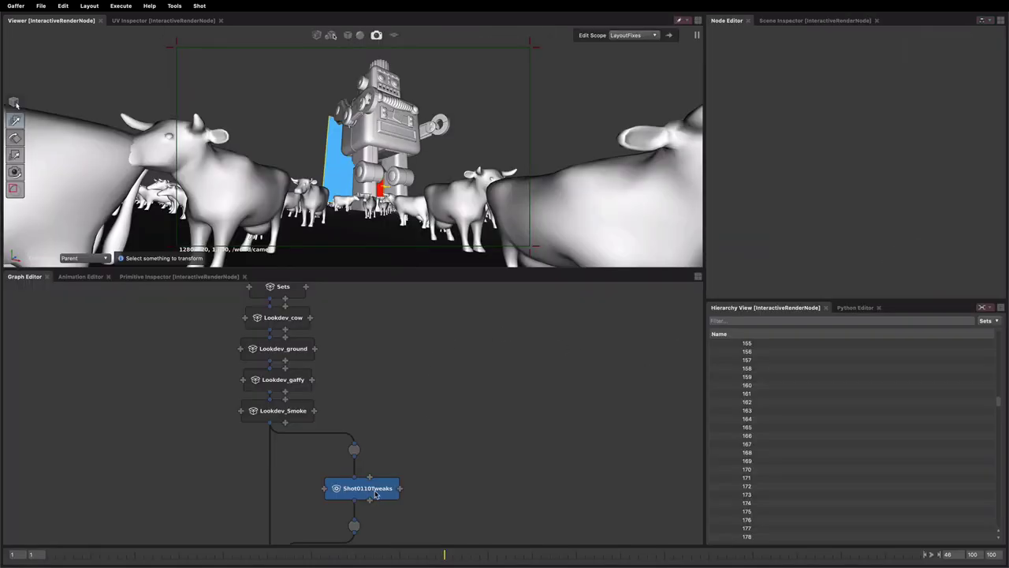
{"action": "left_click", "coordinate": [376, 494]}
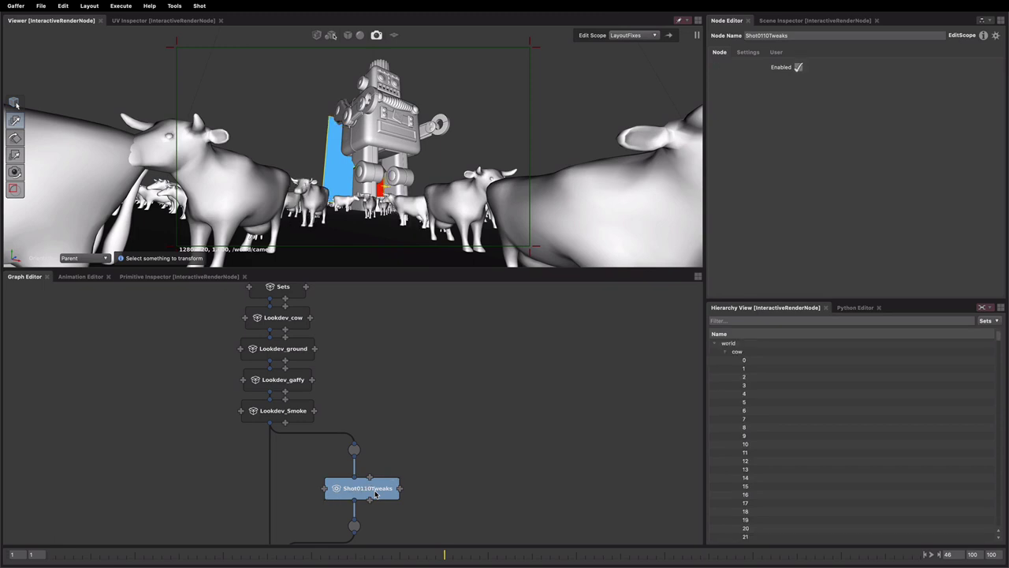
{"action": "key", "text": "ctrl+d"}
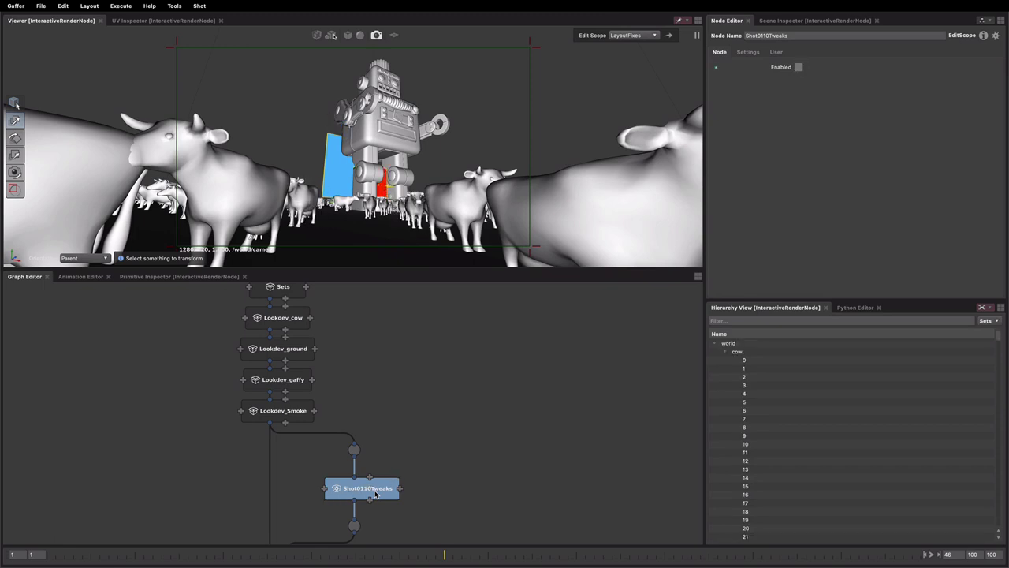
{"action": "key", "text": "ctrl+d"}
Step: Toggle the LayoutFixes EditScope node off and on to compare the cow layout, leaving it enabled
{"action": "middle_click_drag", "start_coordinate": [313, 304], "coordinate": [354, 363]}
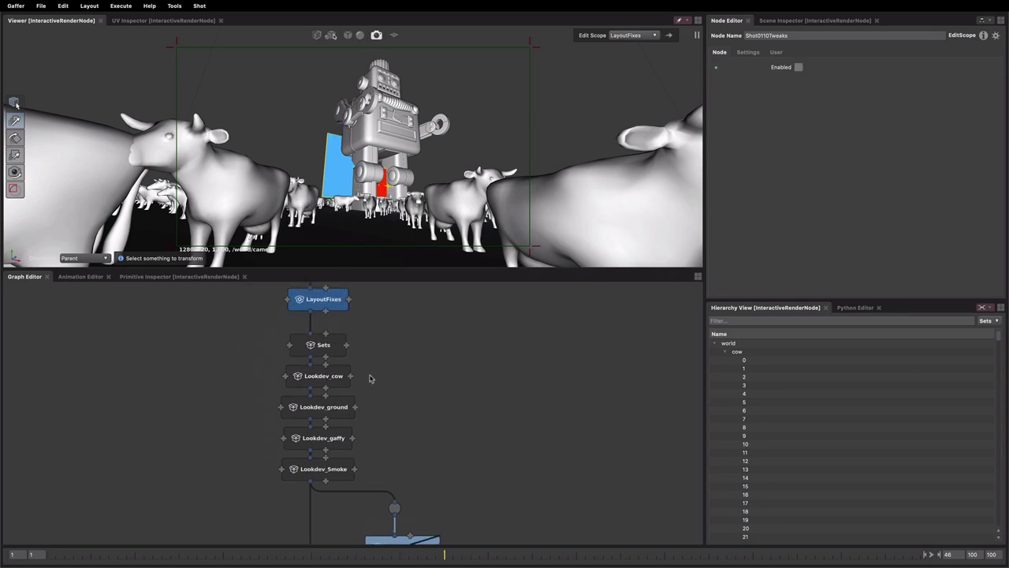
{"action": "left_click", "coordinate": [315, 298]}
{"action": "key", "text": "d"}
{"action": "key", "text": "d"}
{"action": "key", "text": "d"}
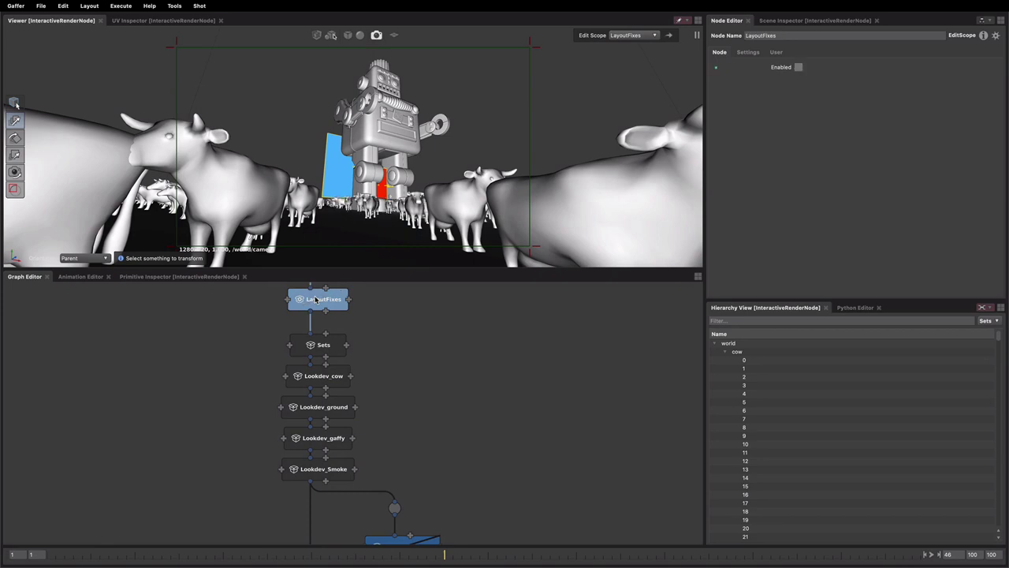
{"action": "key", "text": "ctrl+d"}
{"action": "key", "text": "ctrl+d"}
{"action": "key", "text": "ctrl+d"}
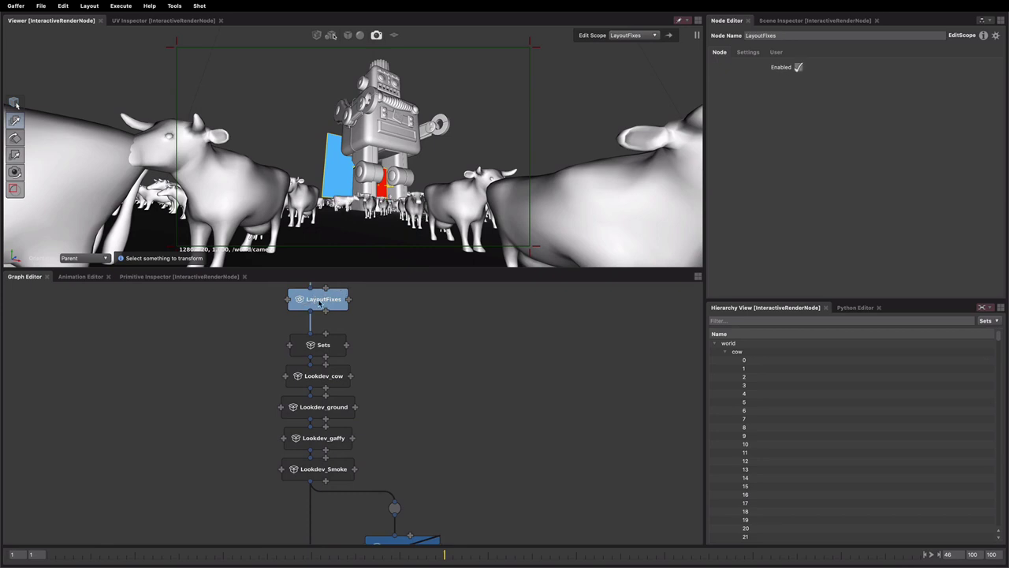
Step: Re-enable the Shot0110Tweaks EditScope node
{"action": "middle_click_drag", "start_coordinate": [485, 492], "coordinate": [484, 367]}
{"action": "left_click", "coordinate": [427, 420]}
{"action": "key", "text": "d"}
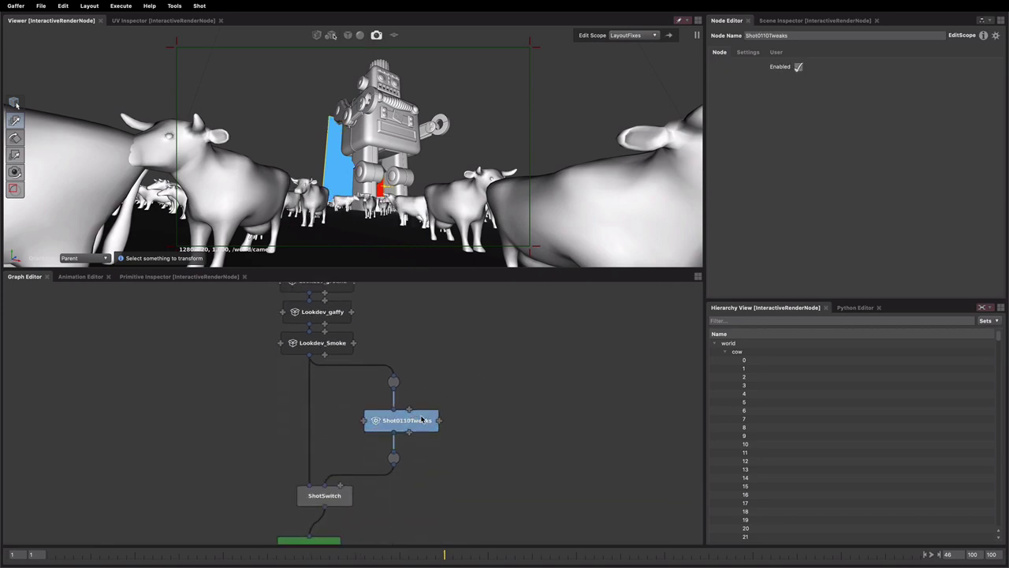
Step: Enter Shot0110Tweaks and open its TransformEdits node in a separate editor window to examine the stored edits
{"action": "key", "text": "Down"}
{"action": "double_click", "coordinate": [358, 415]}
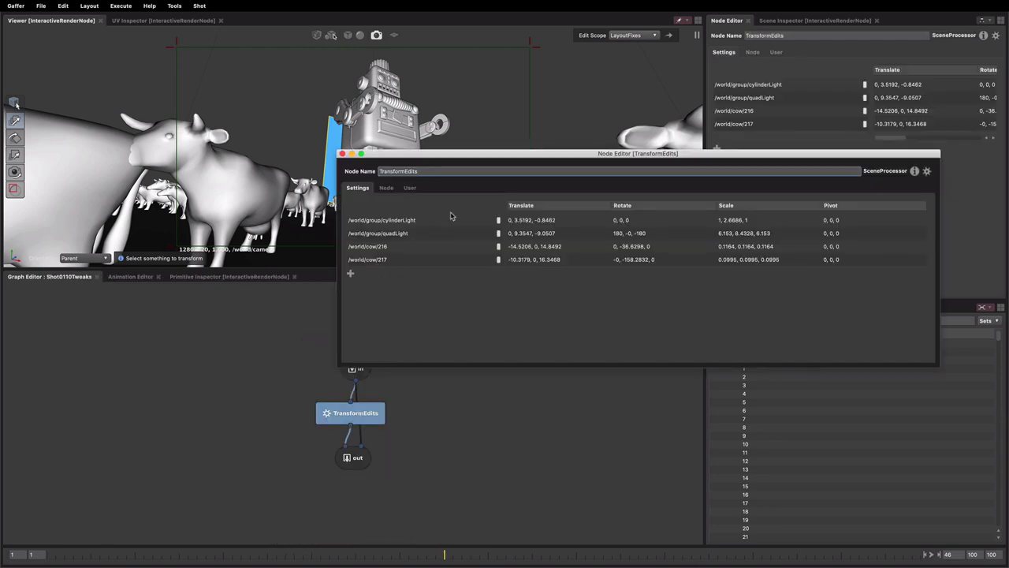
{"action": "left_click_drag", "start_coordinate": [404, 156], "coordinate": [296, 254]}
Step: Switch the cylinderLight and quadLight edits off and back on, and close the TransformEdits editor
{"action": "left_click", "coordinate": [389, 316]}
{"action": "left_click", "coordinate": [388, 316]}
{"action": "left_click", "coordinate": [389, 329]}
{"action": "left_click", "coordinate": [390, 329]}
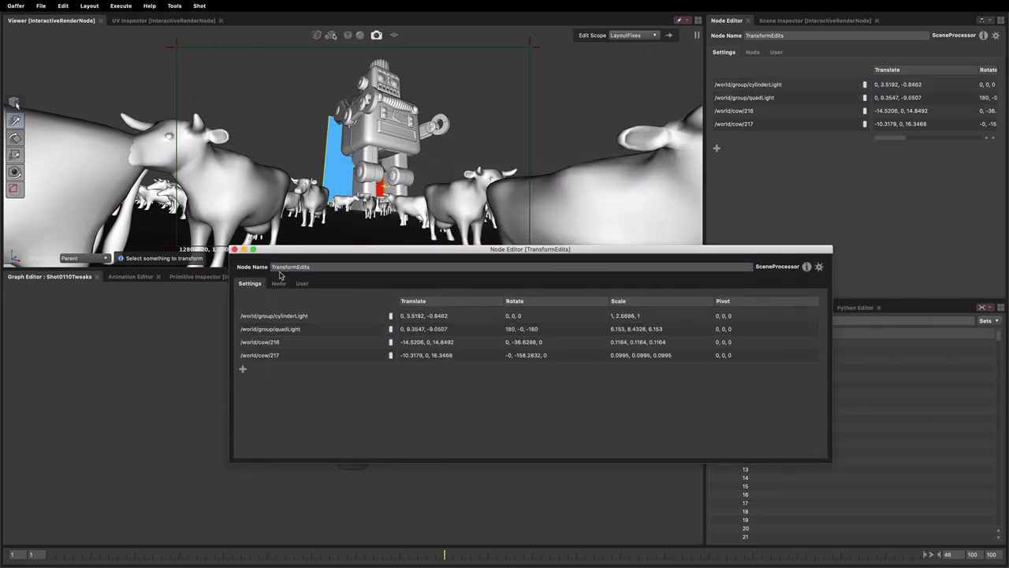
{"action": "left_click", "coordinate": [234, 249]}
{"action": "left_click", "coordinate": [385, 282]}
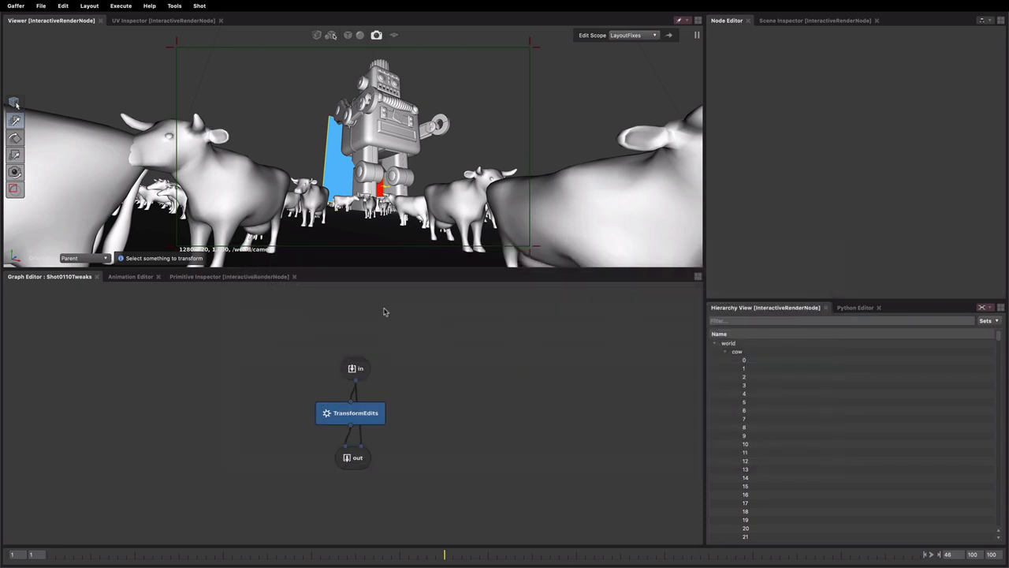
Step: Enlarge the shot camera view, examine the TransformEdits of the LayoutFixes scope, and close that editor
{"action": "key", "text": "grave"}
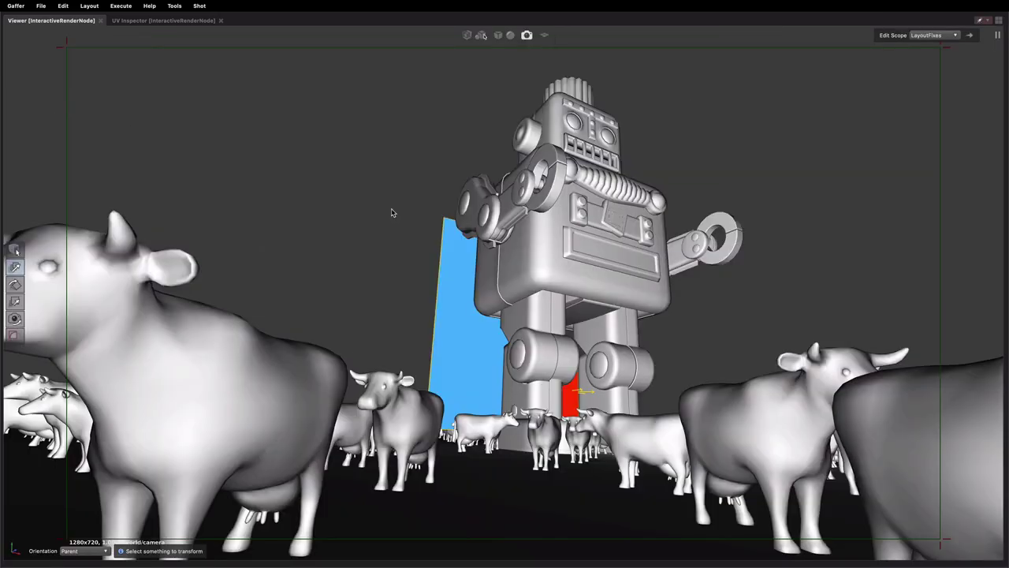
{"action": "left_click", "coordinate": [972, 37]}
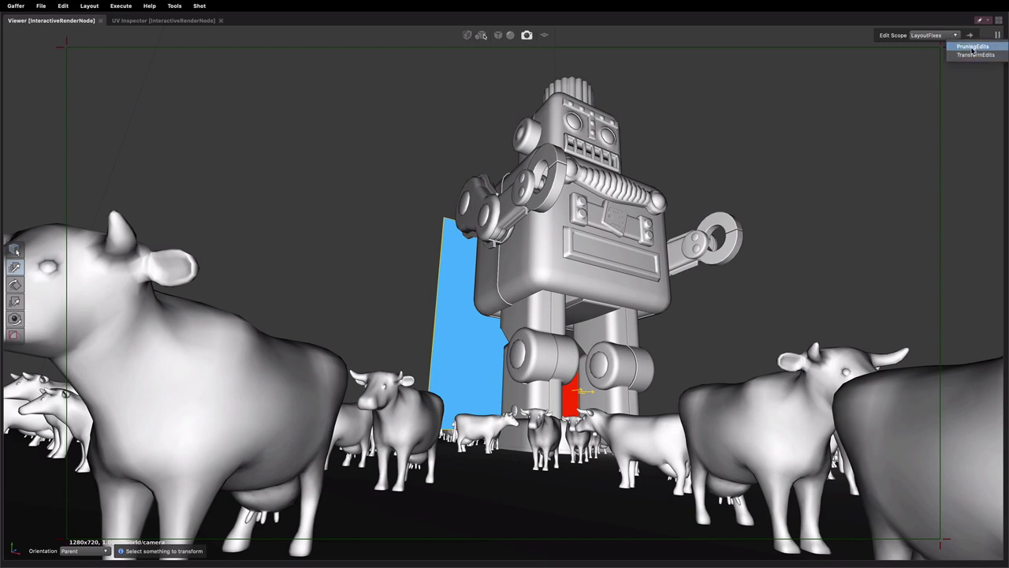
{"action": "left_click", "coordinate": [975, 55]}
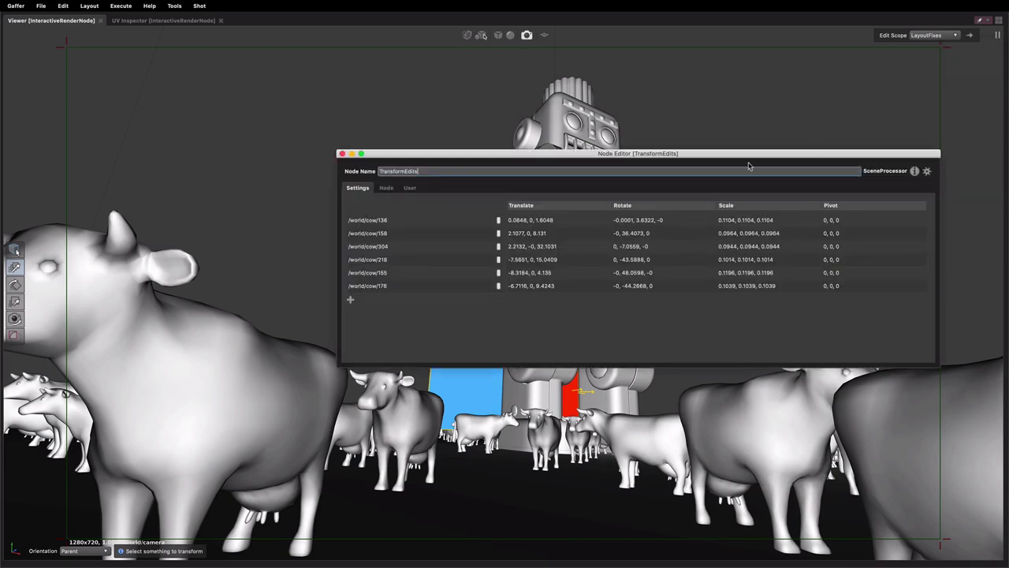
{"action": "left_click", "coordinate": [341, 154]}
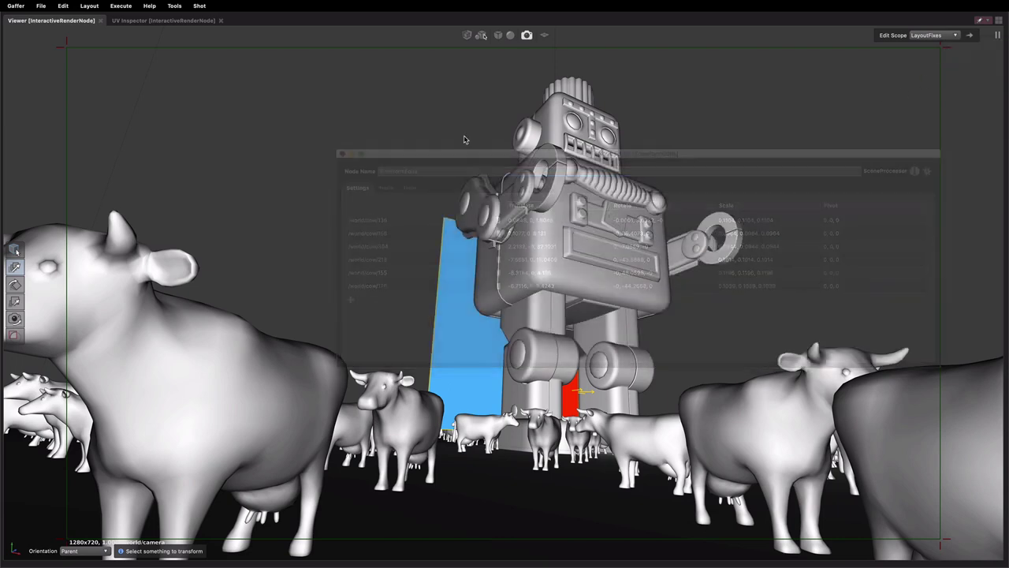
Step: Set the Edit Scope to Shot0110Tweaks and open its TransformEdits in a small window beside the robot's head
{"action": "left_click", "coordinate": [948, 35]}
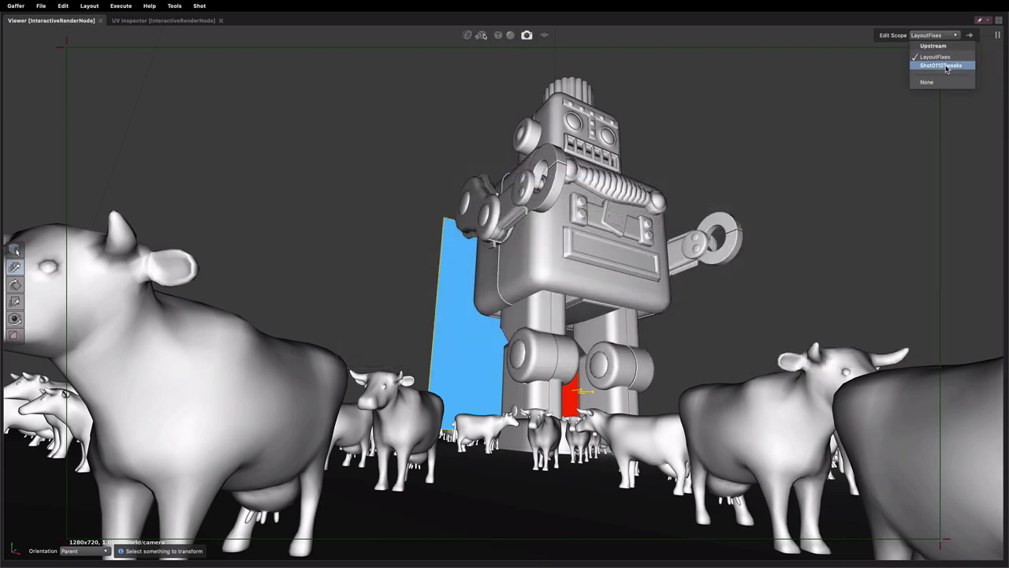
{"action": "left_click", "coordinate": [946, 65]}
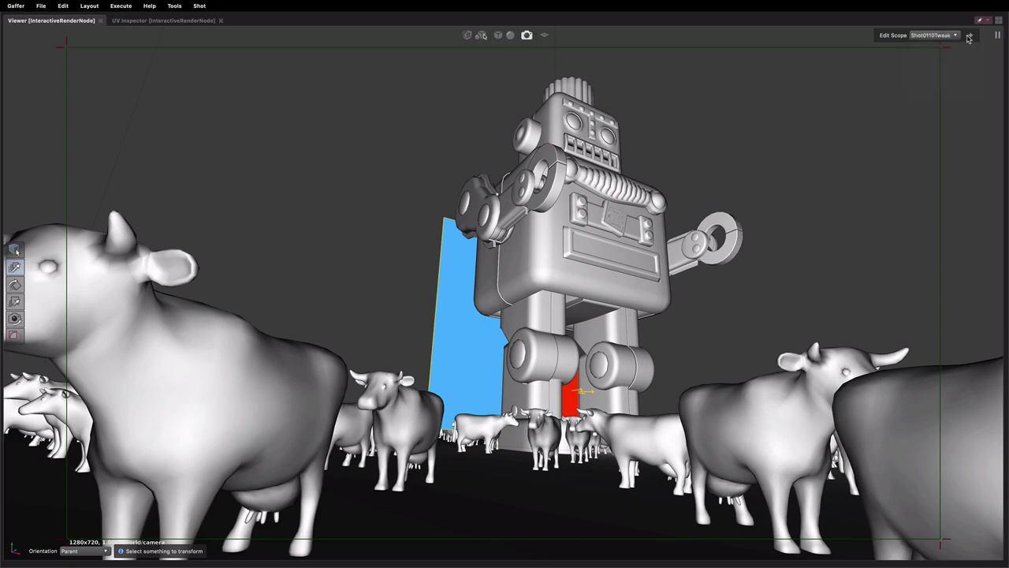
{"action": "left_click", "coordinate": [970, 35]}
{"action": "left_click", "coordinate": [972, 49]}
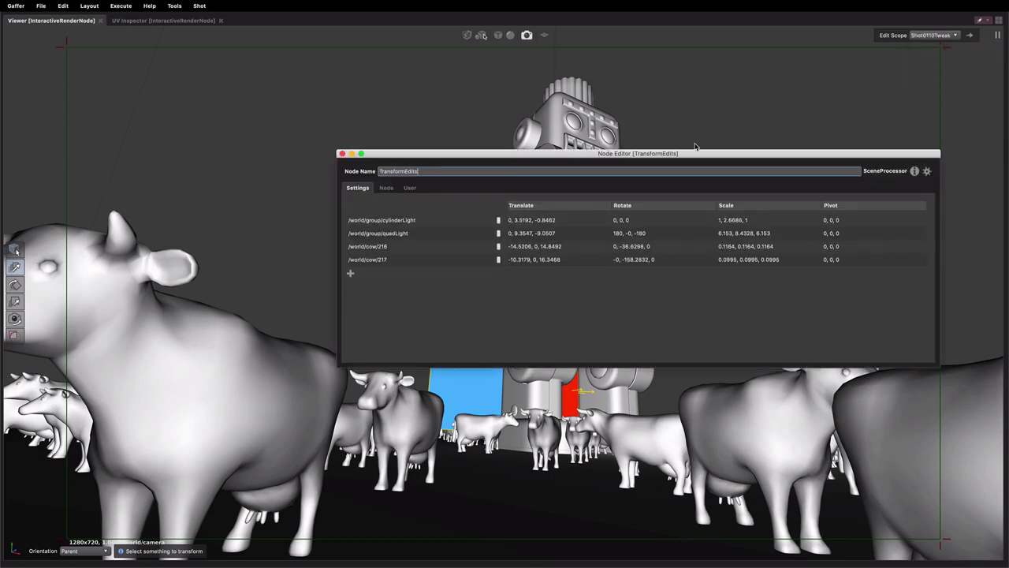
{"action": "left_click_drag", "start_coordinate": [695, 155], "coordinate": [477, 57]}
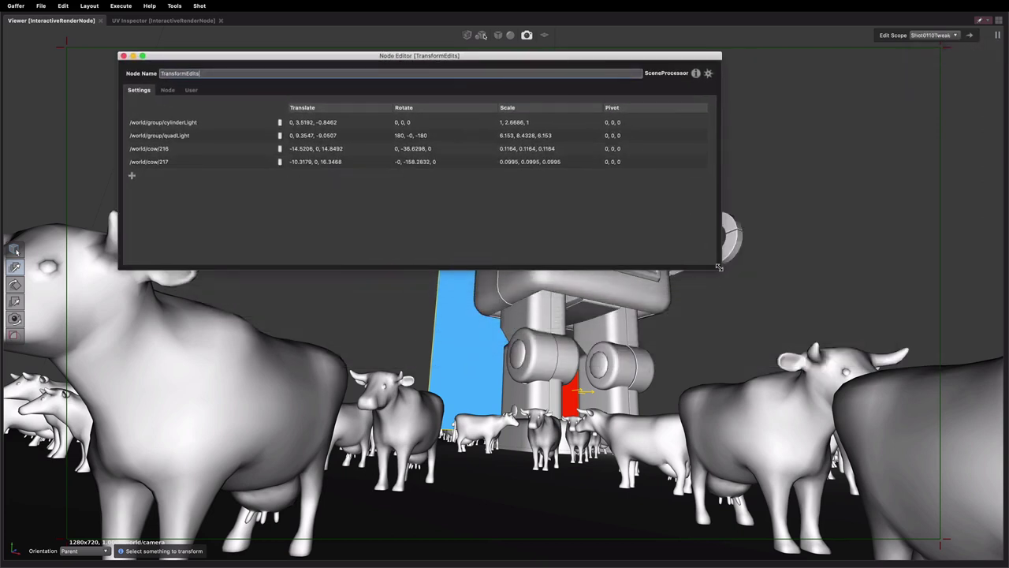
{"action": "left_click_drag", "start_coordinate": [719, 267], "coordinate": [444, 237]}
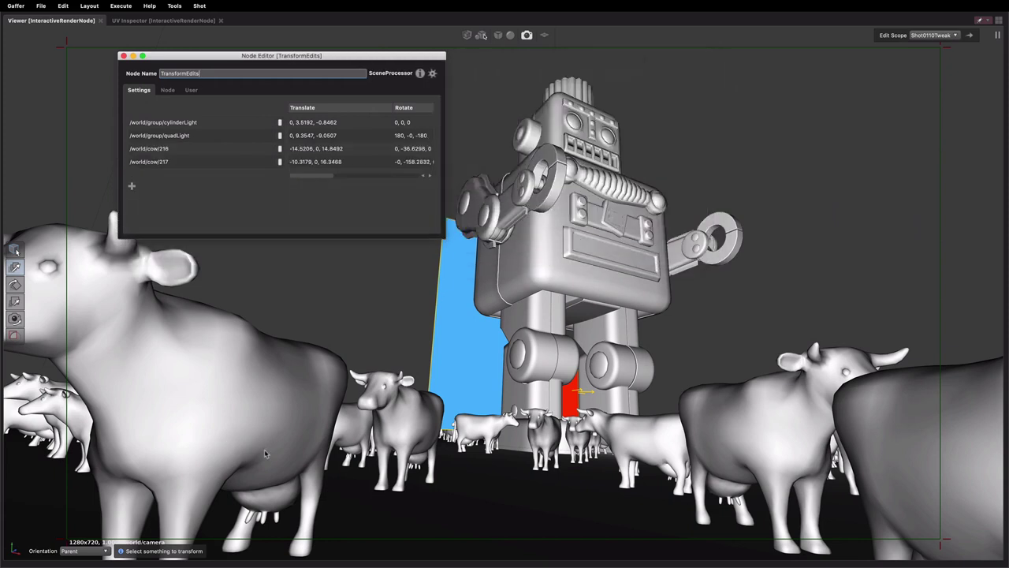
Step: Move the side-on cow by the robot's nearer foot slightly along Z, to a Z translation of about 16.08
{"action": "left_click", "coordinate": [685, 460]}
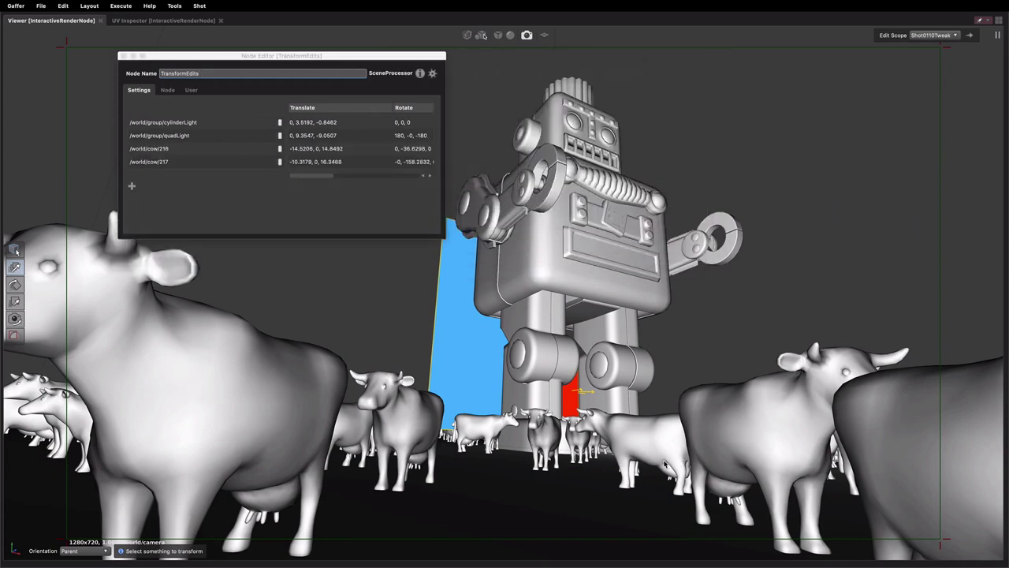
{"action": "left_click", "coordinate": [665, 463]}
{"action": "left_click_drag", "start_coordinate": [693, 501], "coordinate": [687, 505]}
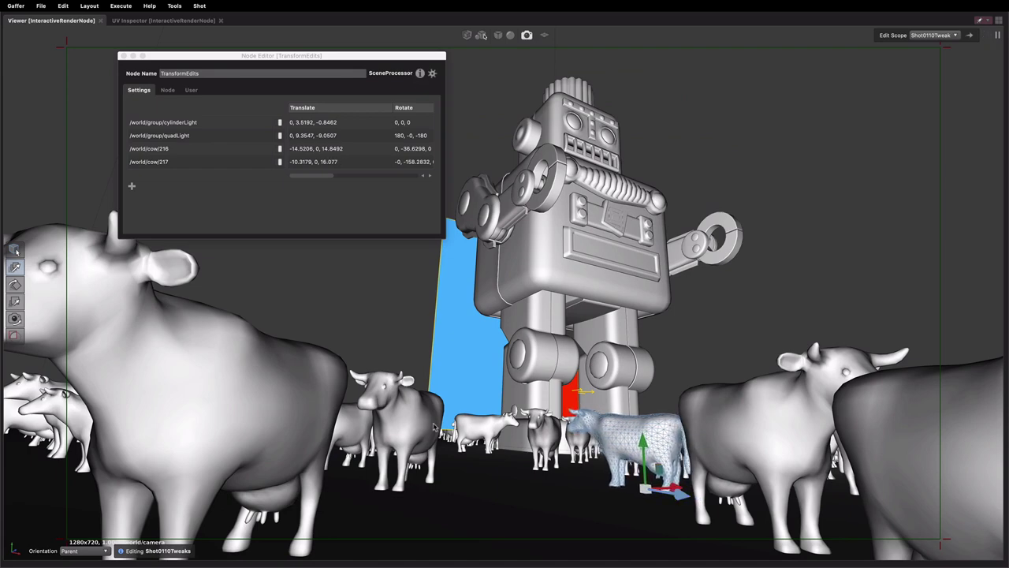
Step: Shift the cow behind the large foreground cow slightly sideways, to about -15.37, 0, 11.56, and close the TransformEdits editor
{"action": "left_click", "coordinate": [266, 418]}
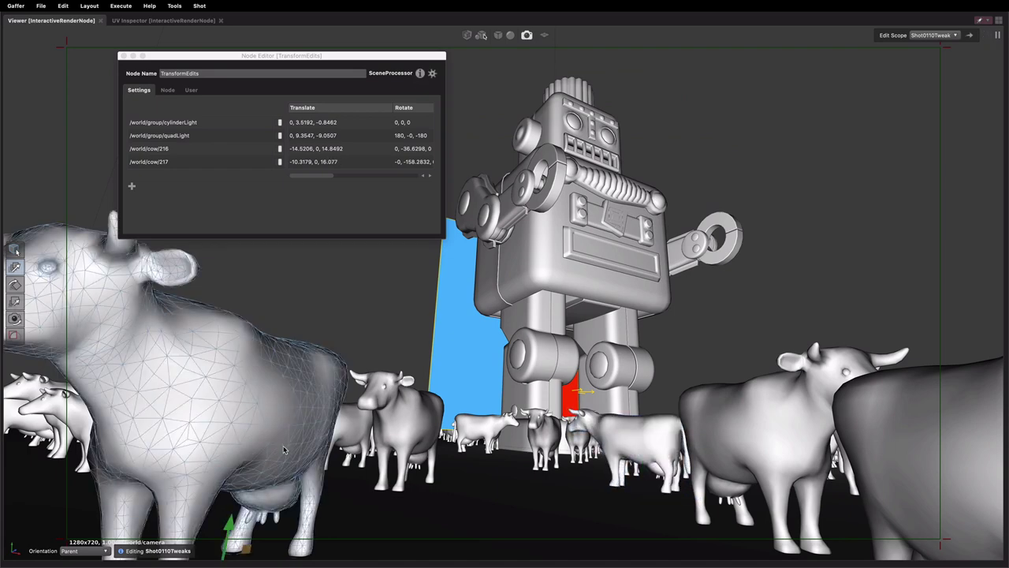
{"action": "left_click", "coordinate": [355, 438]}
{"action": "mouse_move", "coordinate": [384, 473]}
{"action": "left_mouse_down"}
{"action": "mouse_move", "coordinate": [353, 471]}
{"action": "mouse_move", "coordinate": [377, 471]}
{"action": "left_mouse_up"}
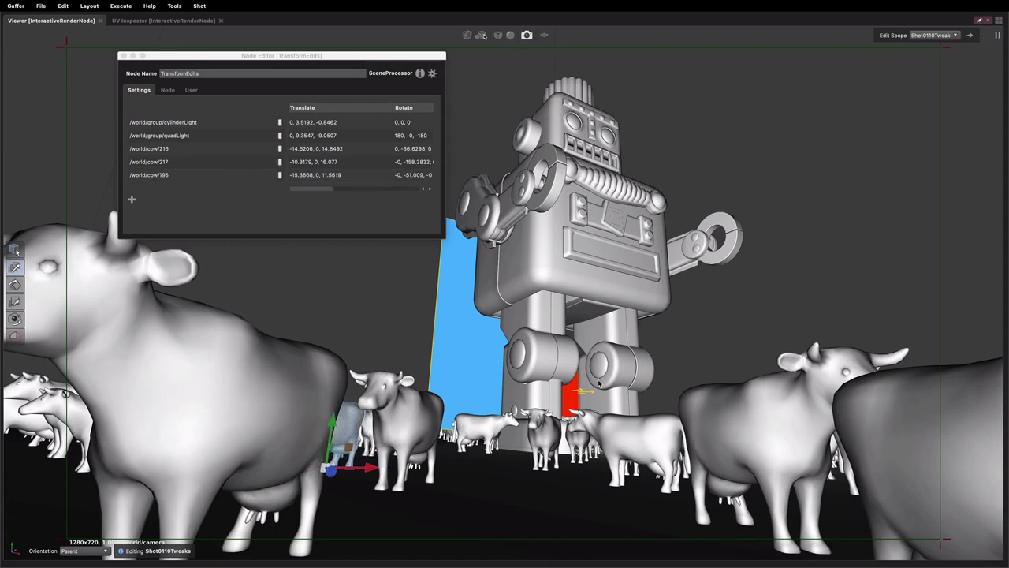
{"action": "left_click", "coordinate": [123, 57]}
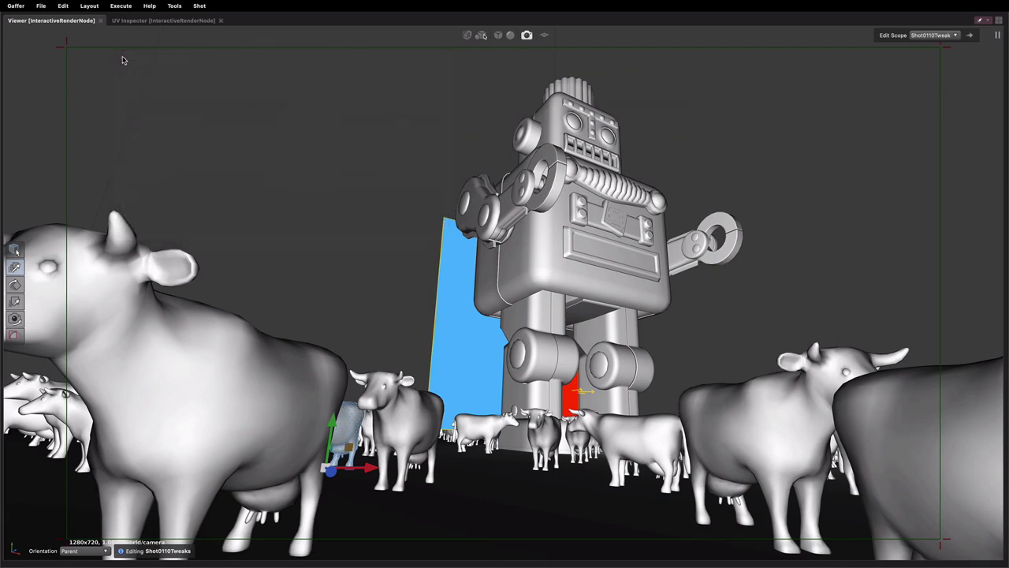